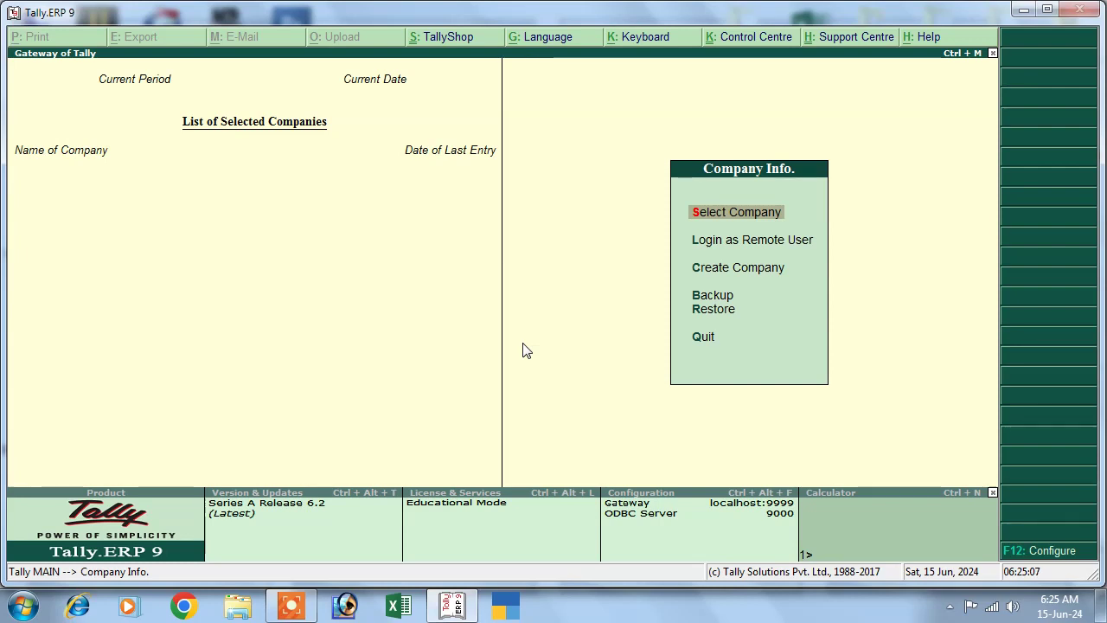
Start creating a company named Abc, keeping the same mailing name and leaving the address blank
left_click(735, 267)
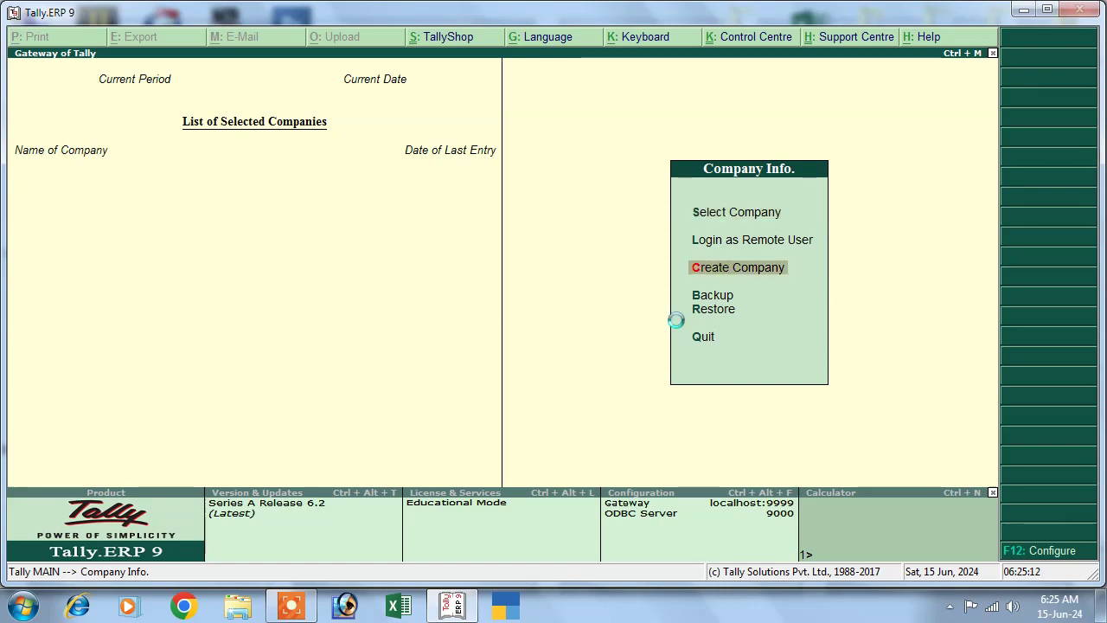
type("A")
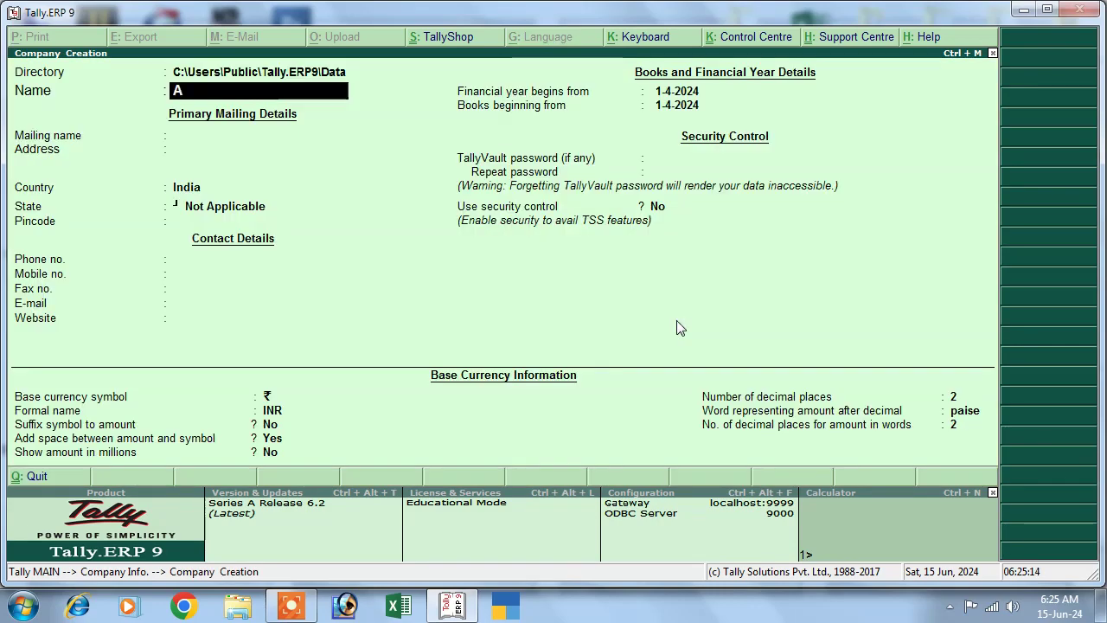
type("bc")
key("Return")
key("Return")
key("Return")
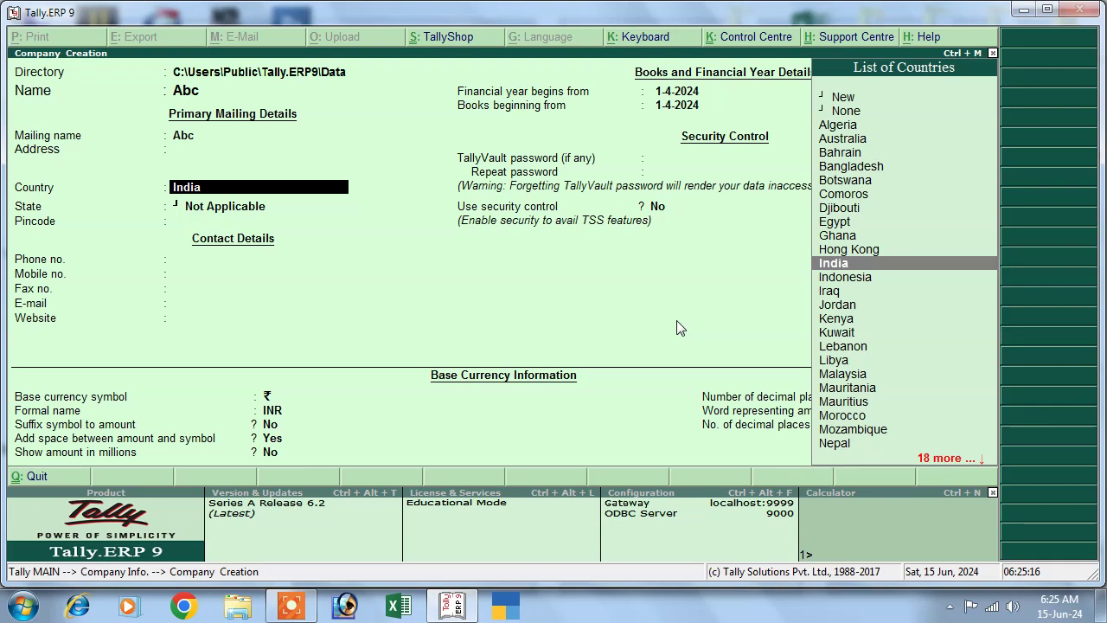
Keep India as the company's country, choose Bihar as the state, and save the company
key("Return")
key("Down")
key("Down")
key("Down")
key("Down")
key("Down")
key("Return")
key("Return")
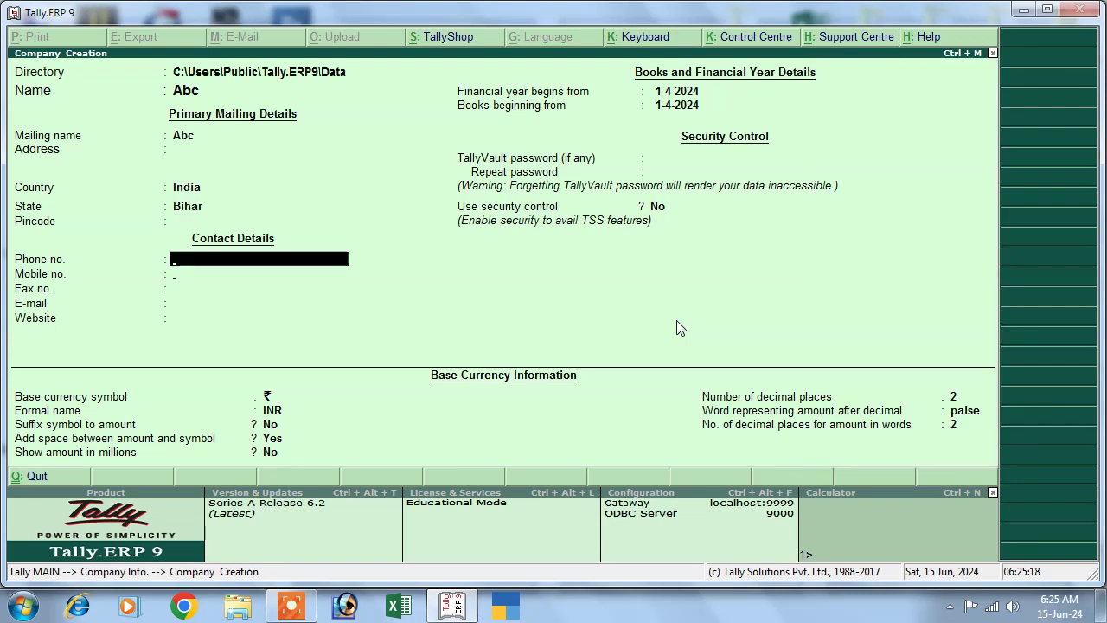
key("ctrl+a")
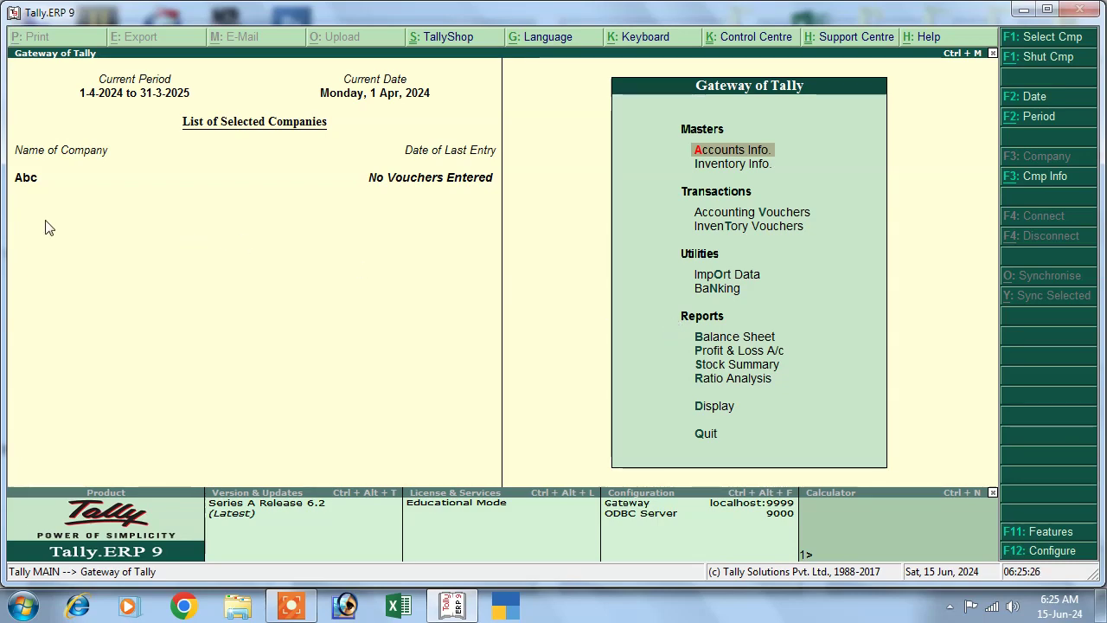
Open accounting voucher creation and examine the Contra, Payment, Receipt and Journal entry layouts
left_click(736, 212)
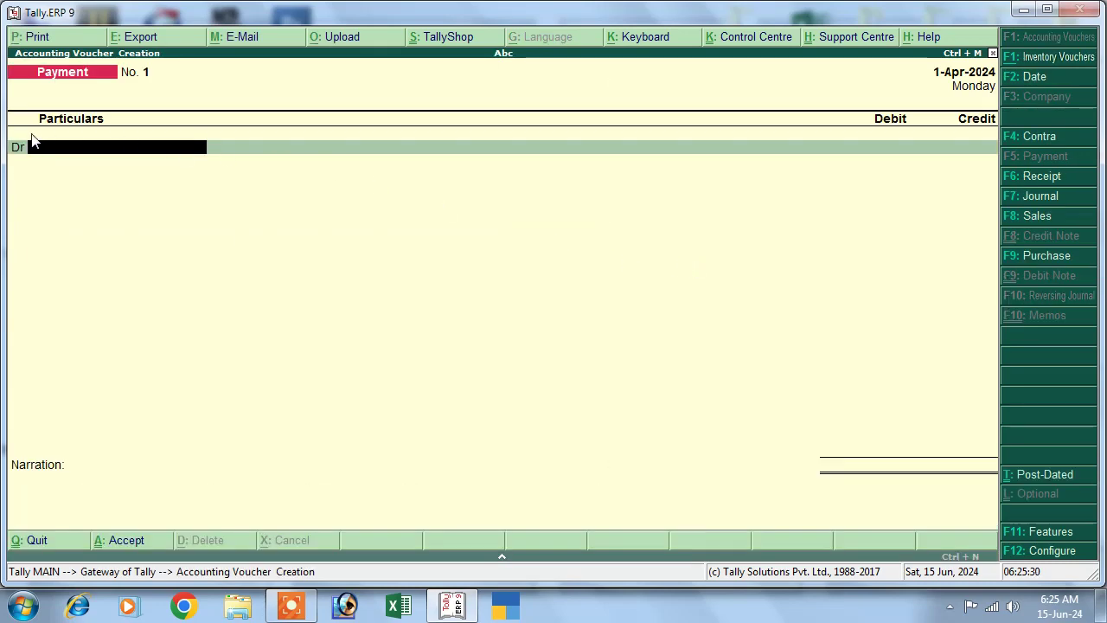
left_click(1016, 138)
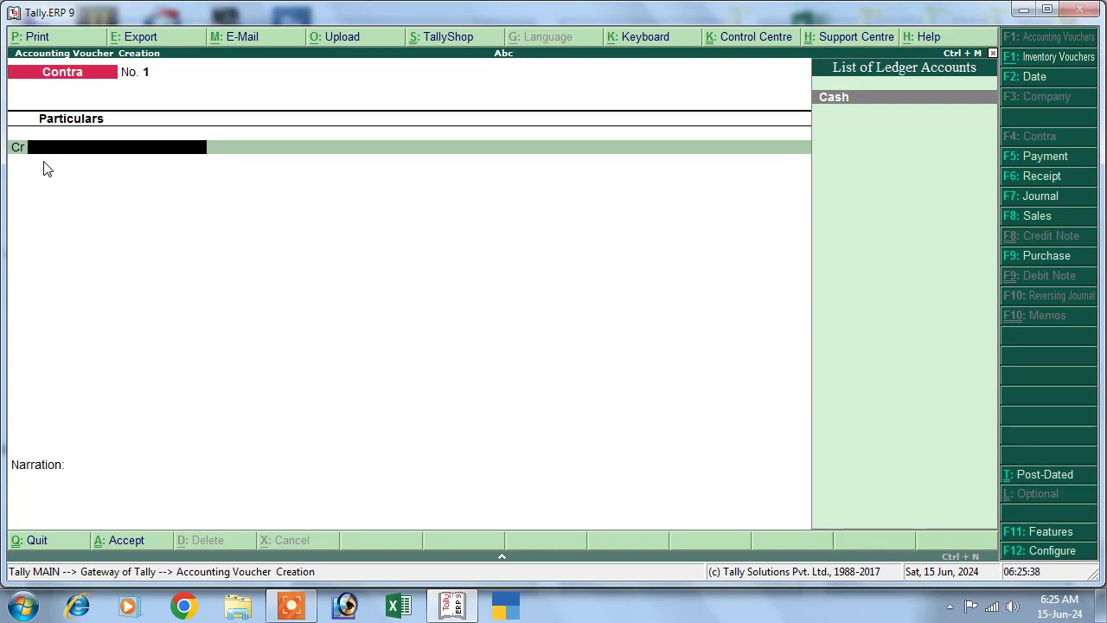
left_click(1011, 157)
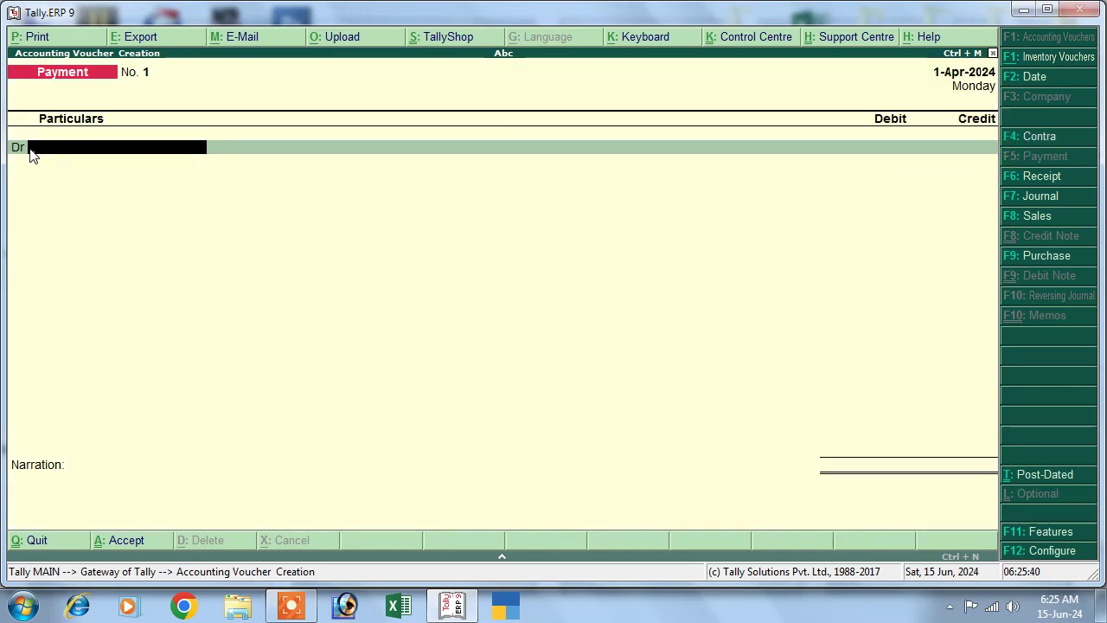
left_click(1014, 177)
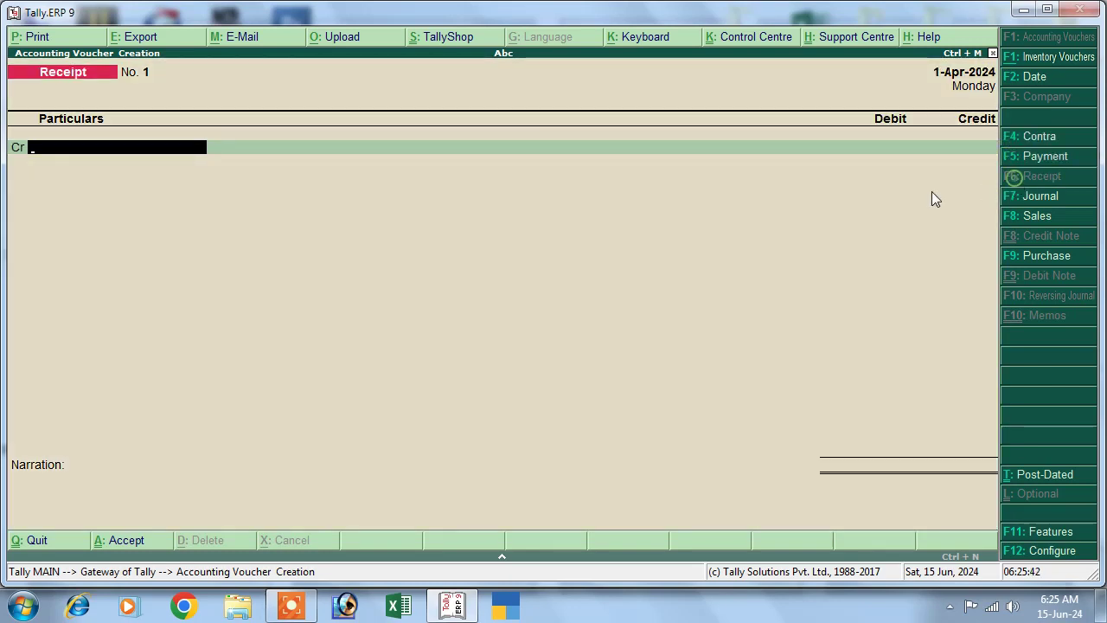
left_click(1012, 195)
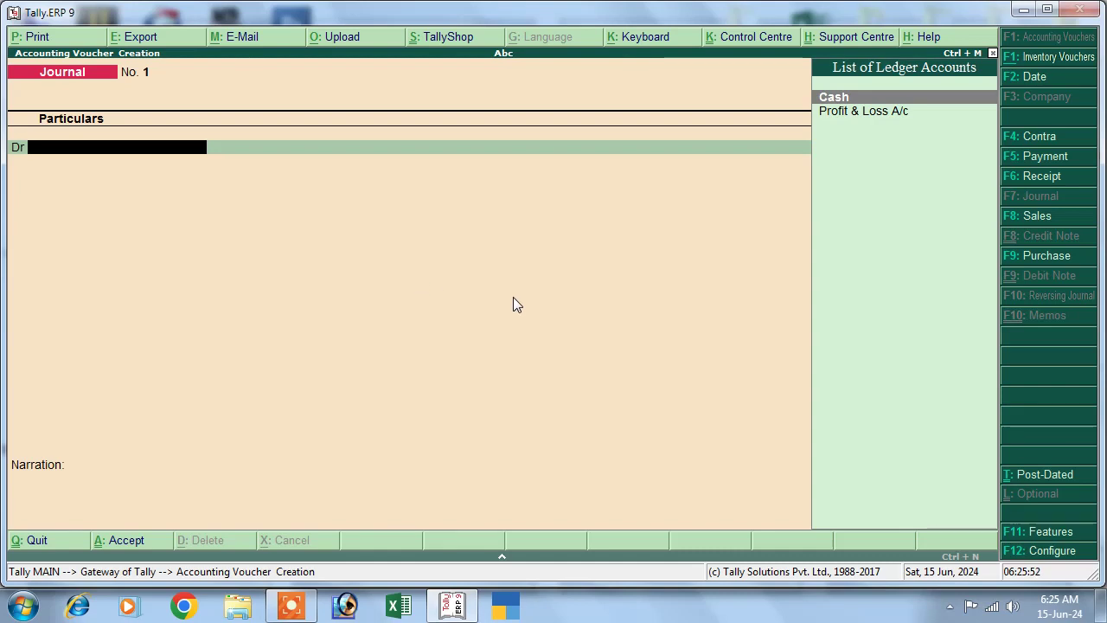
In the Contra voucher configuration, set single entry mode for payment/receipt/contra vouchers to Yes and save the settings
left_click(1021, 139)
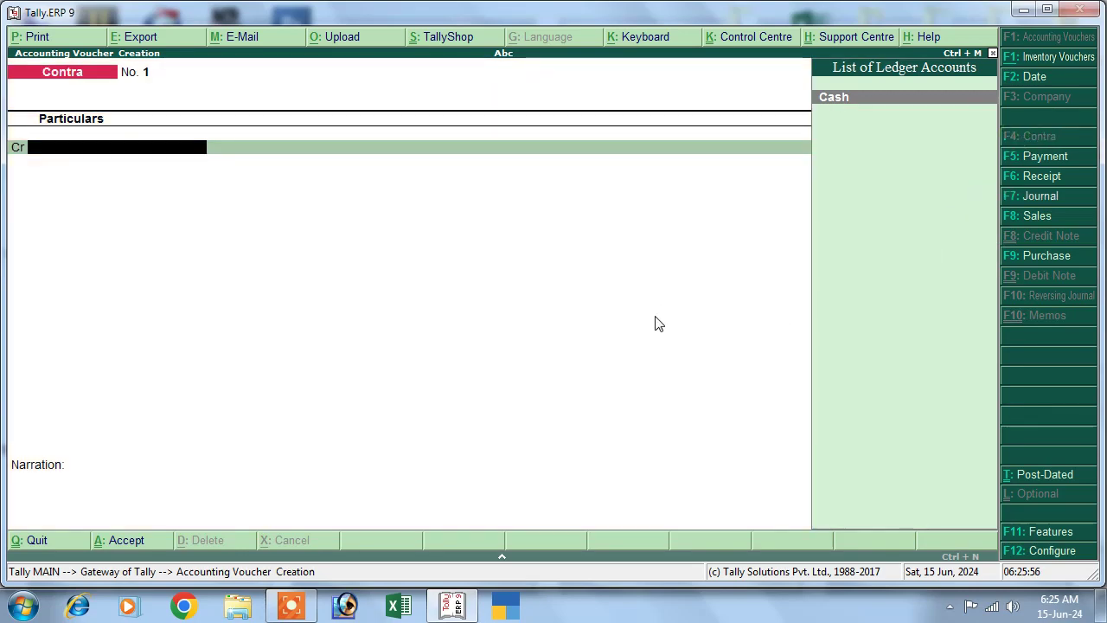
key("F12")
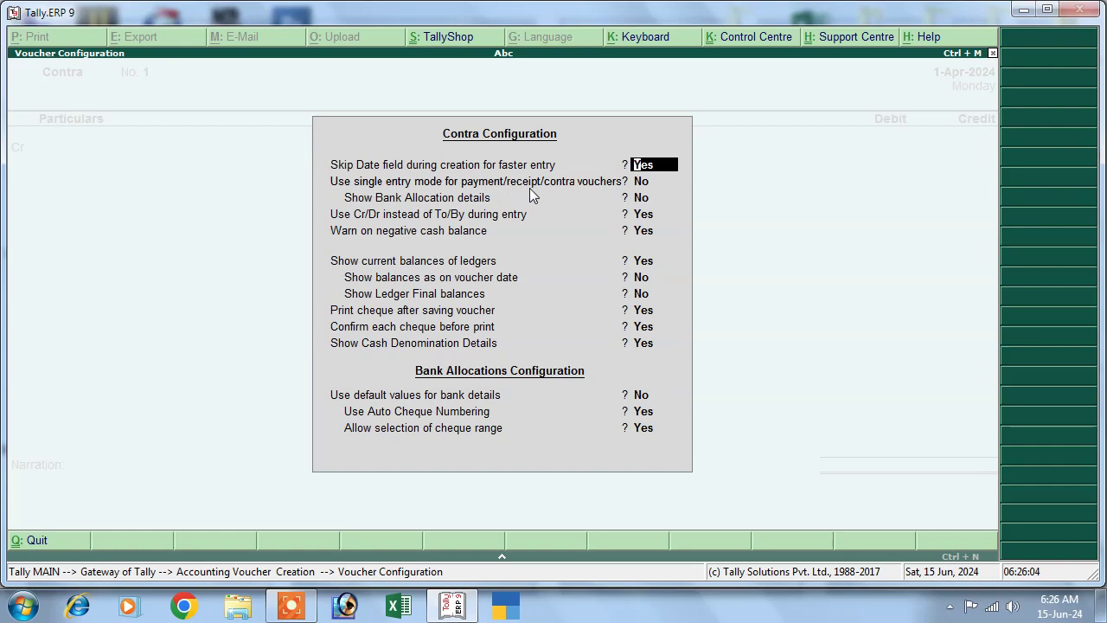
key("Return")
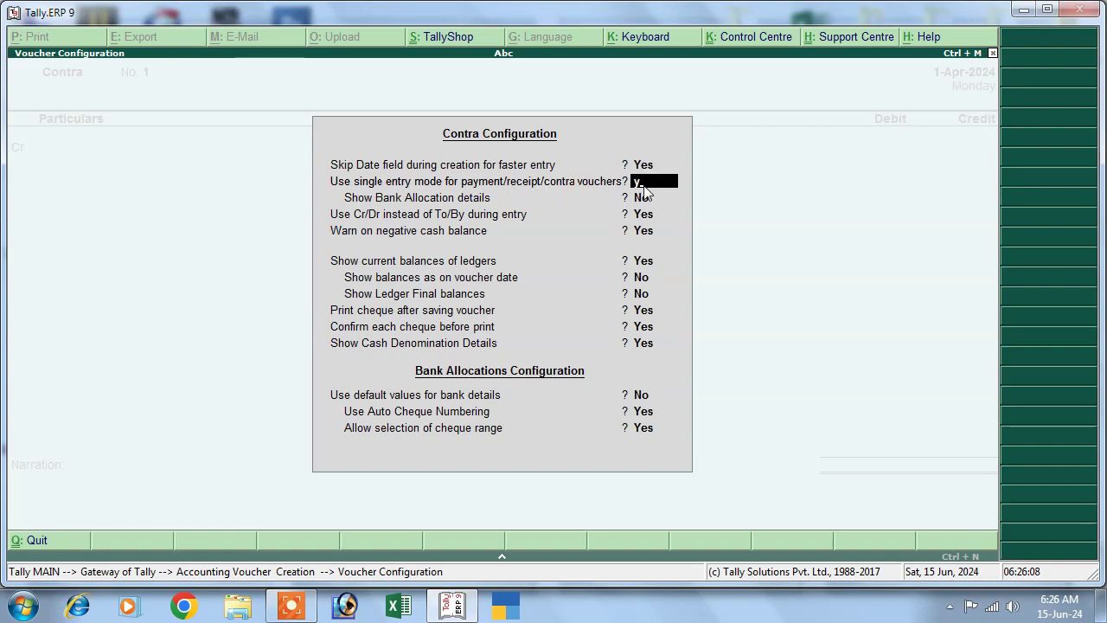
type("y")
key("Return")
key("Return")
key("Return")
key("Return")
key("Return")
key("Return")
key("Return")
key("Return")
key("Return")
key("Return")
key("Return")
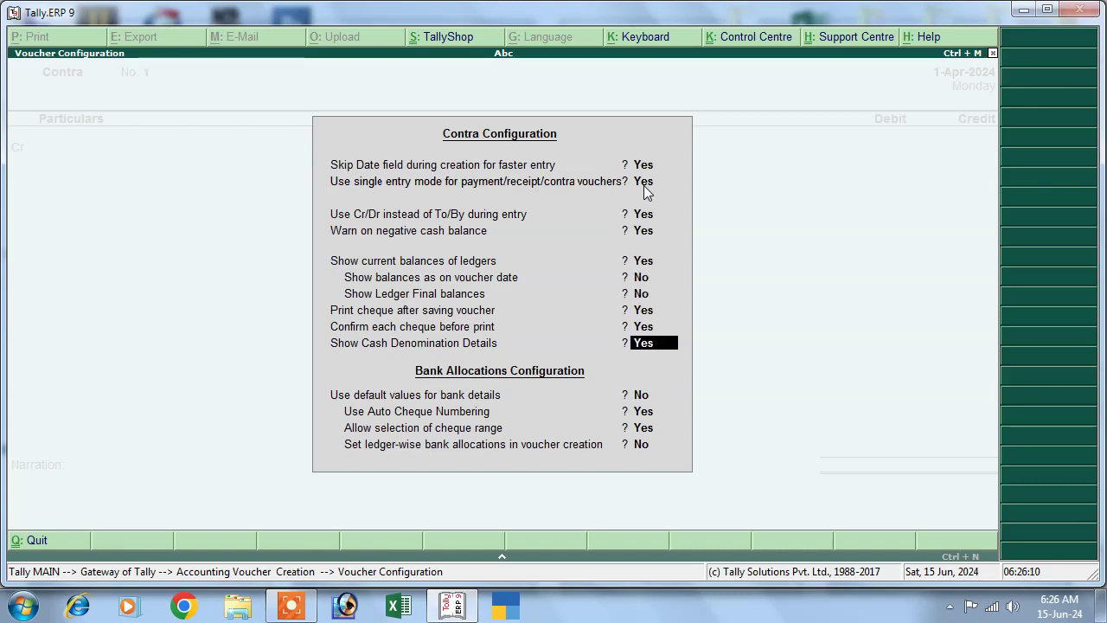
key("Return")
key("Return")
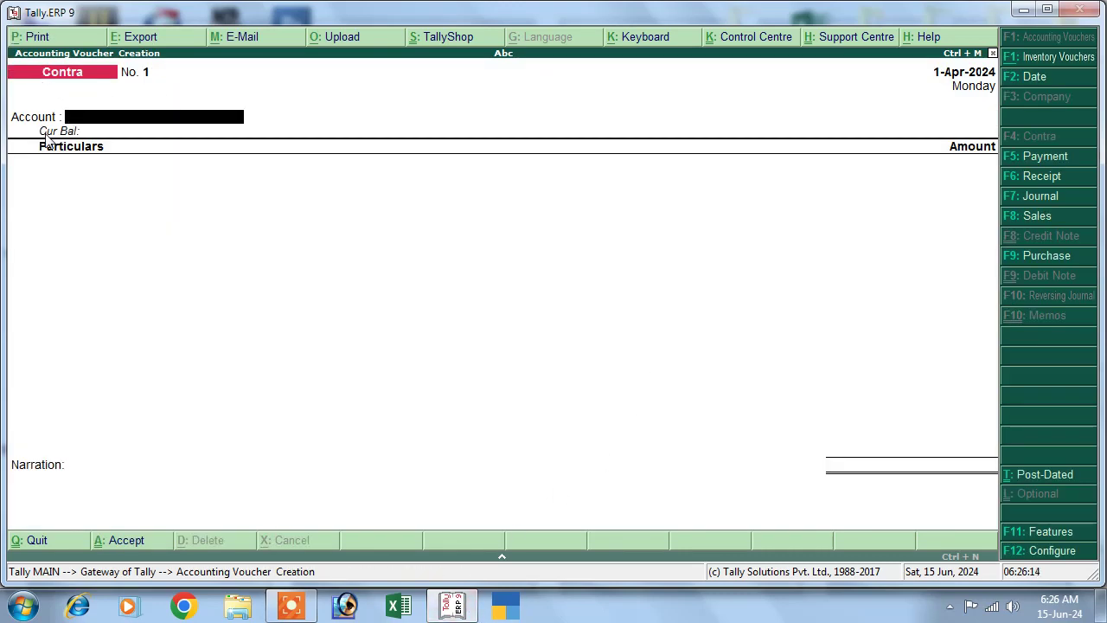
Compare the Payment and Receipt voucher layouts in single entry mode with the Journal voucher's layout
left_click(1027, 158)
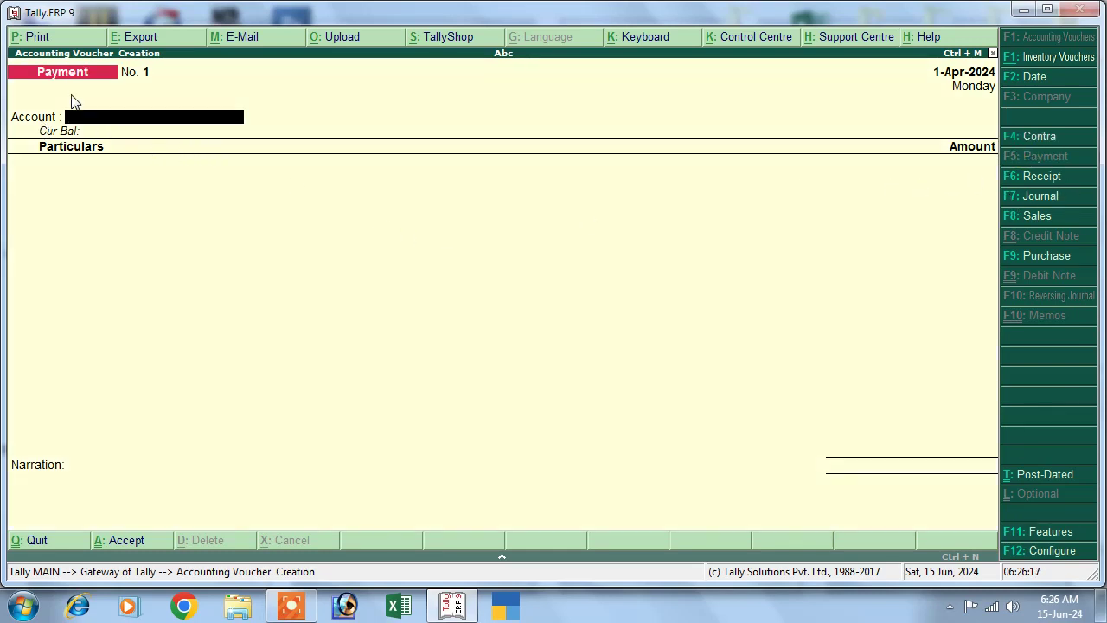
left_click(1010, 178)
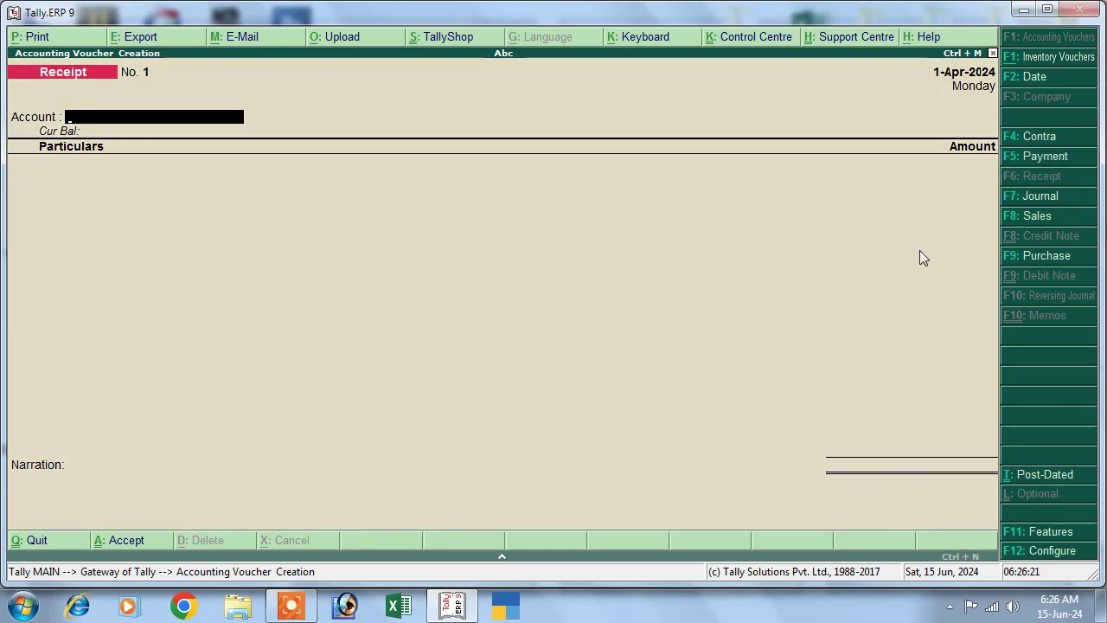
left_click(1014, 198)
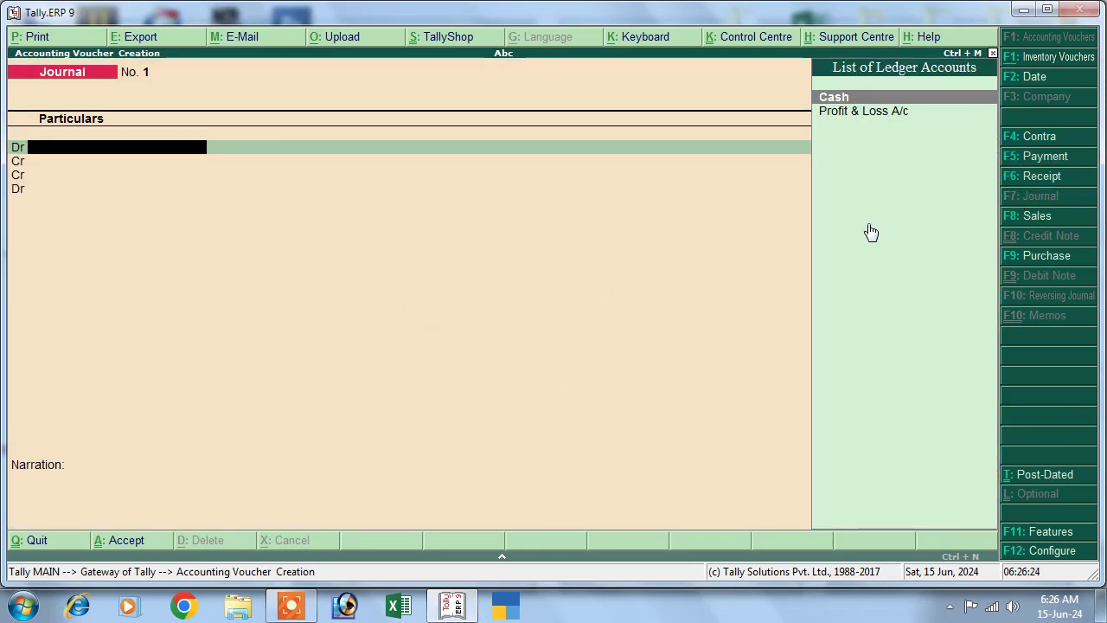
left_click(1014, 176)
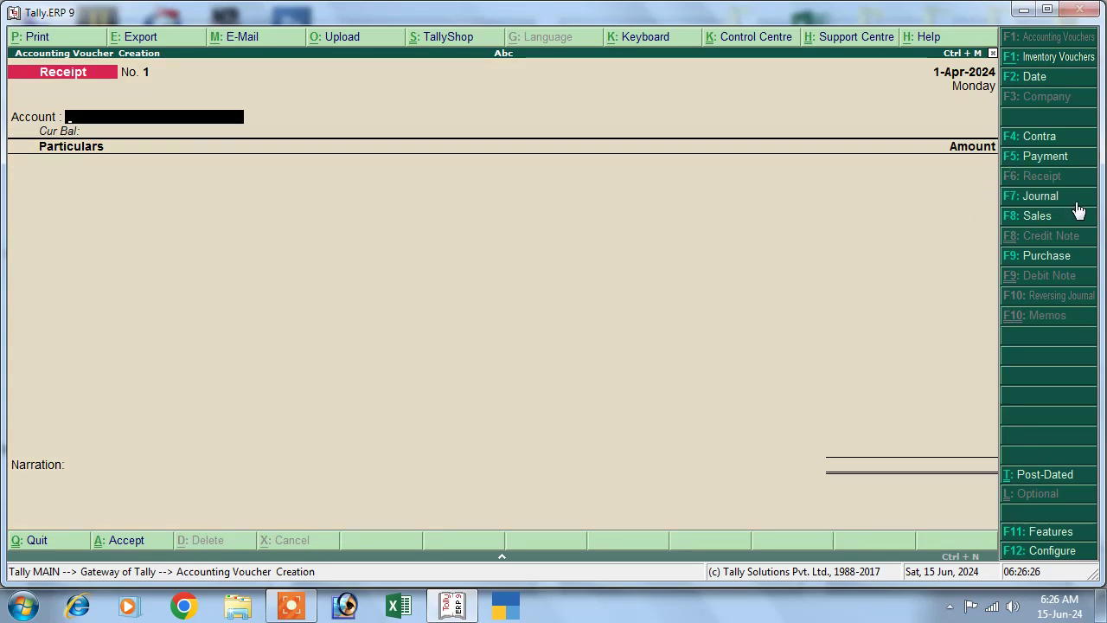
left_click(1015, 200)
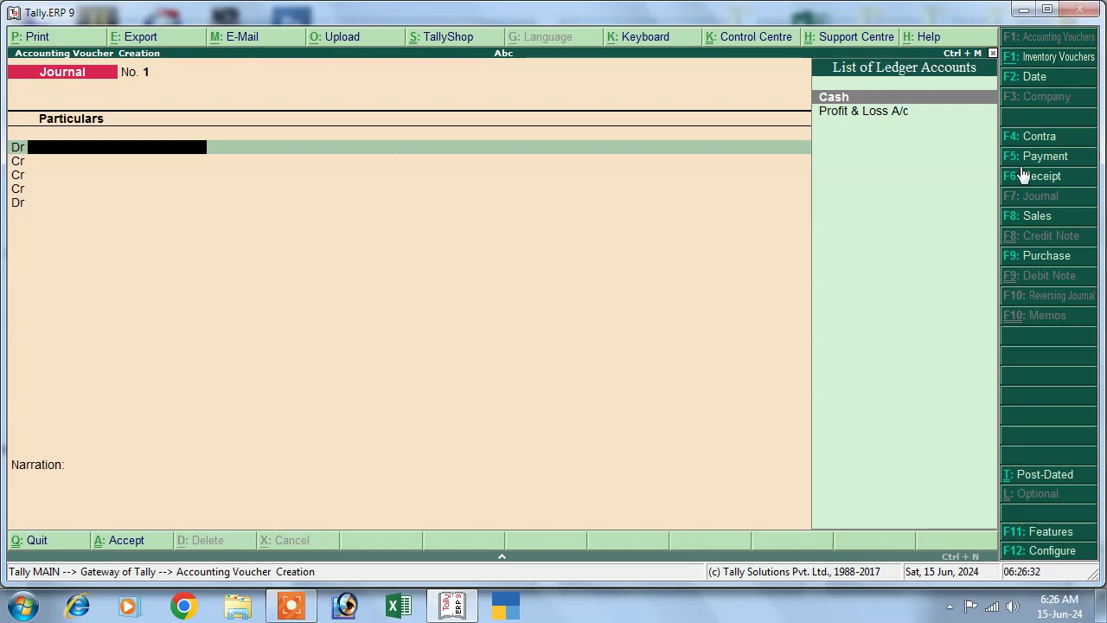
left_click(1012, 137)
left_click(1013, 156)
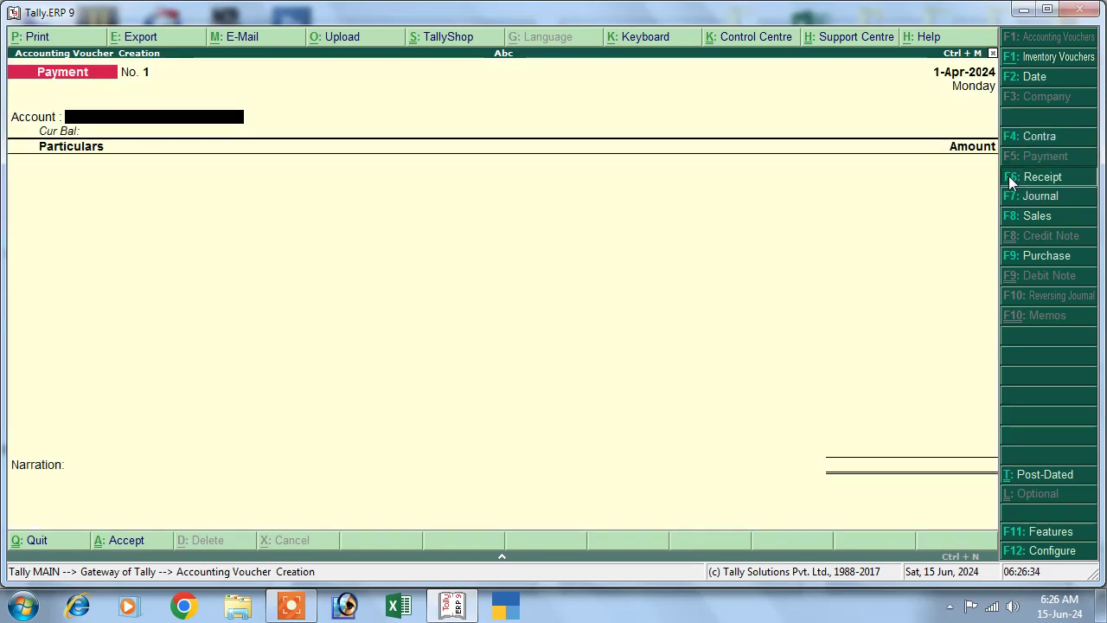
left_click(1012, 178)
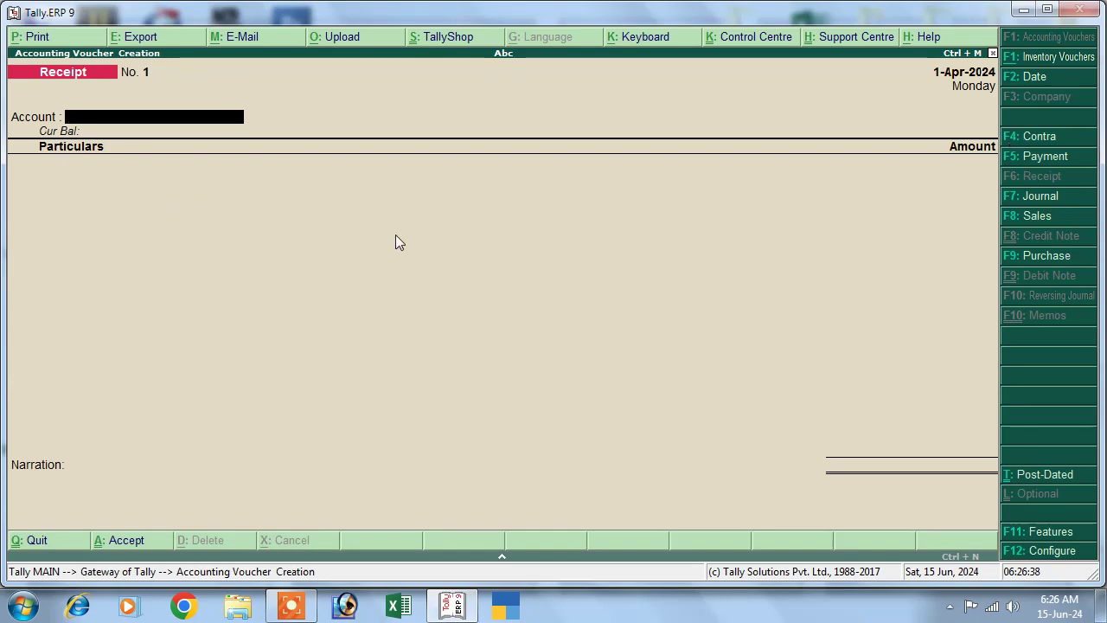
Set single entry mode for payment/receipt/contra vouchers back to No in the Contra configuration and save it
left_click(1011, 137)
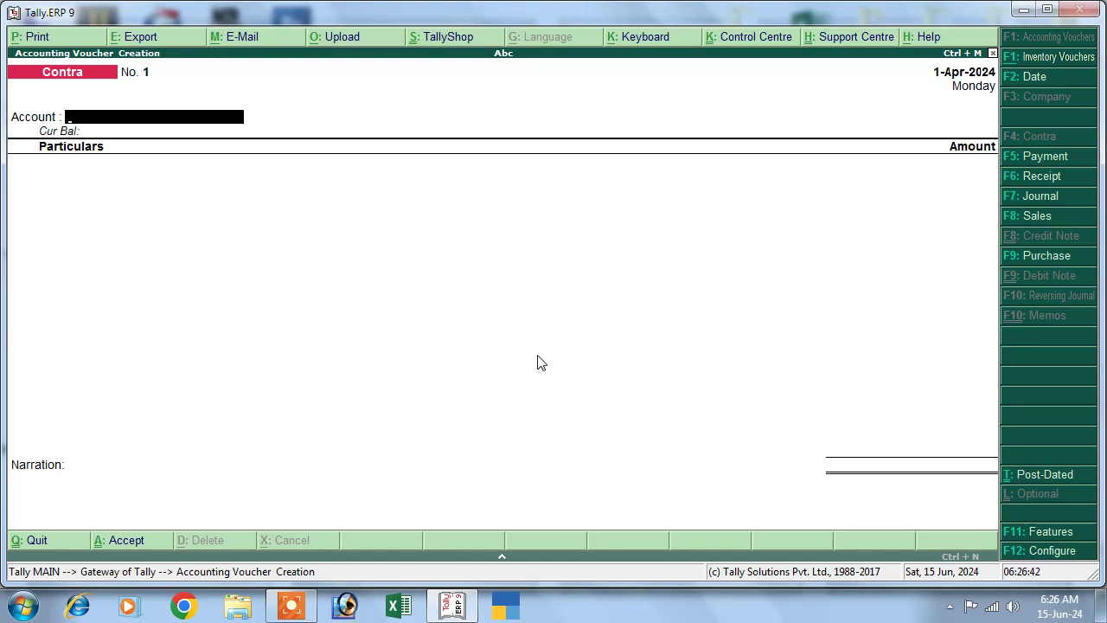
key("F12")
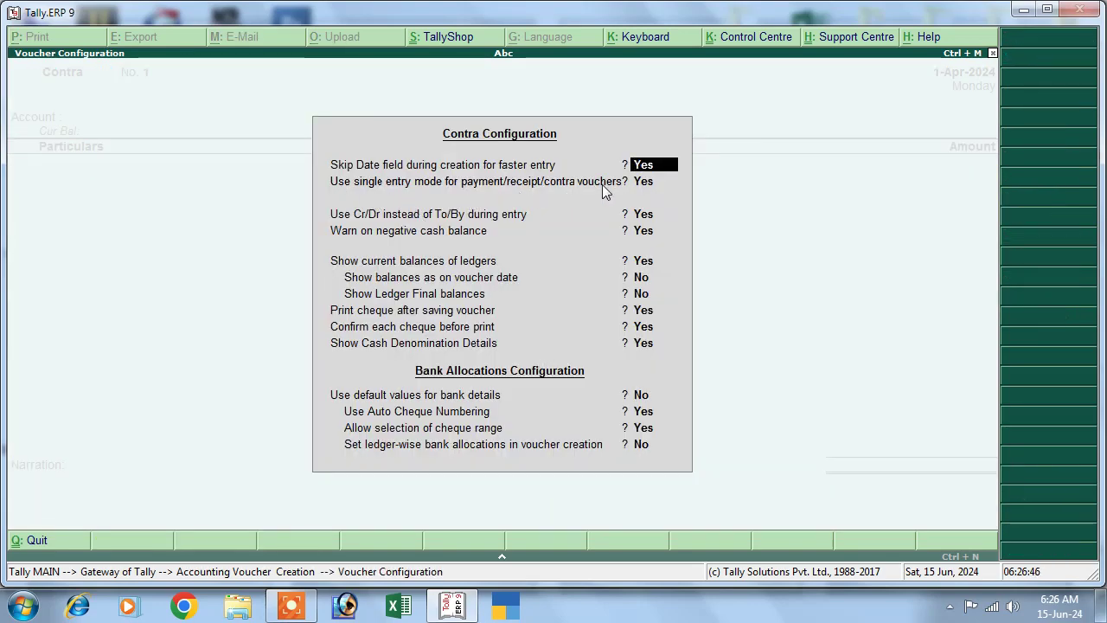
key("Return")
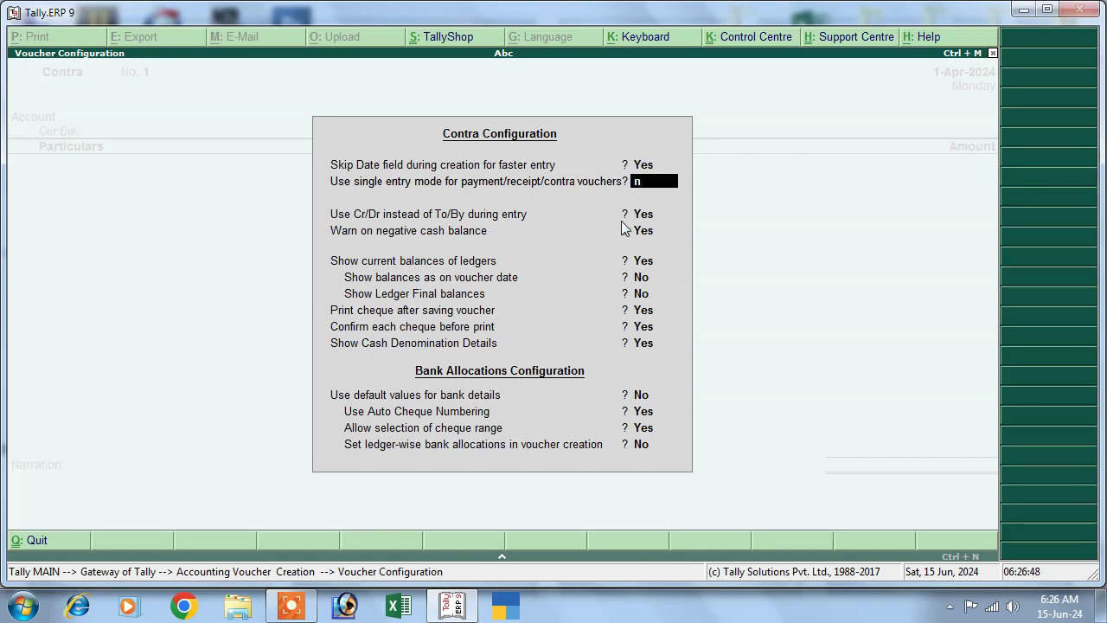
key("Return")
key("Return")
key("Return")
key("Return")
key("Return")
key("Return")
key("Return")
key("Return")
key("Return")
key("Return")
key("Return")
key("Return")
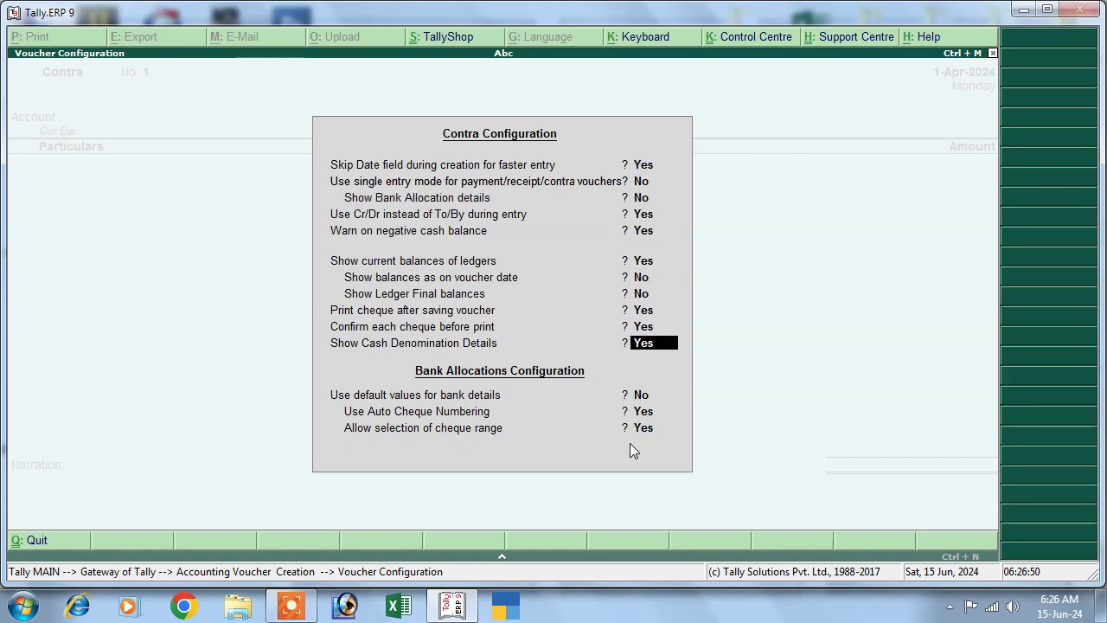
key("Return")
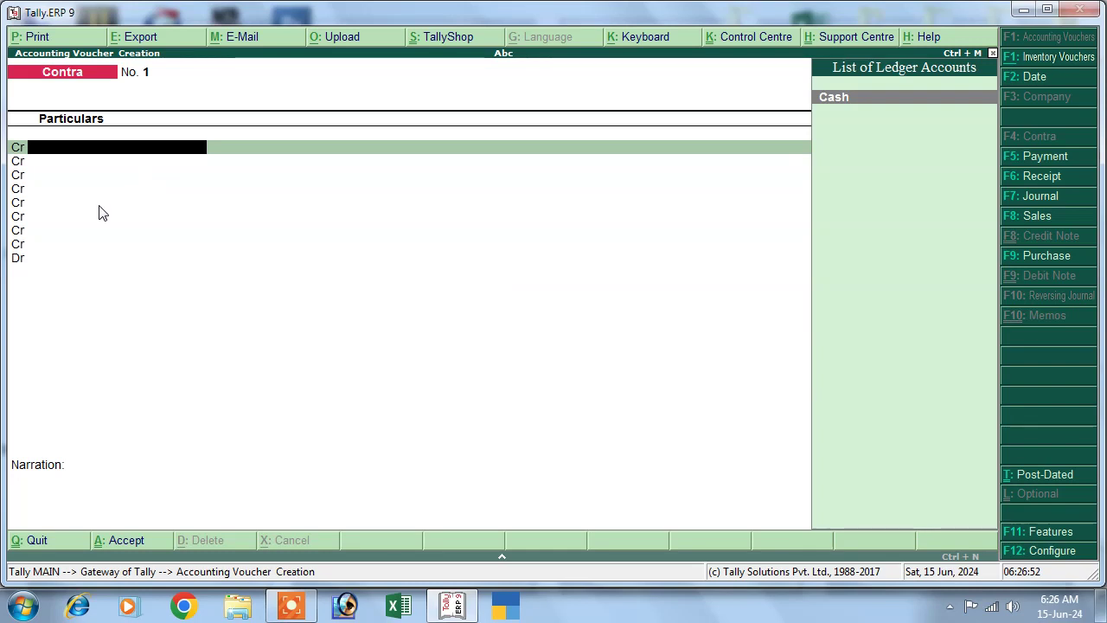
Check the Payment, Receipt and Contra voucher layouts in double entry mode
left_click(1016, 159)
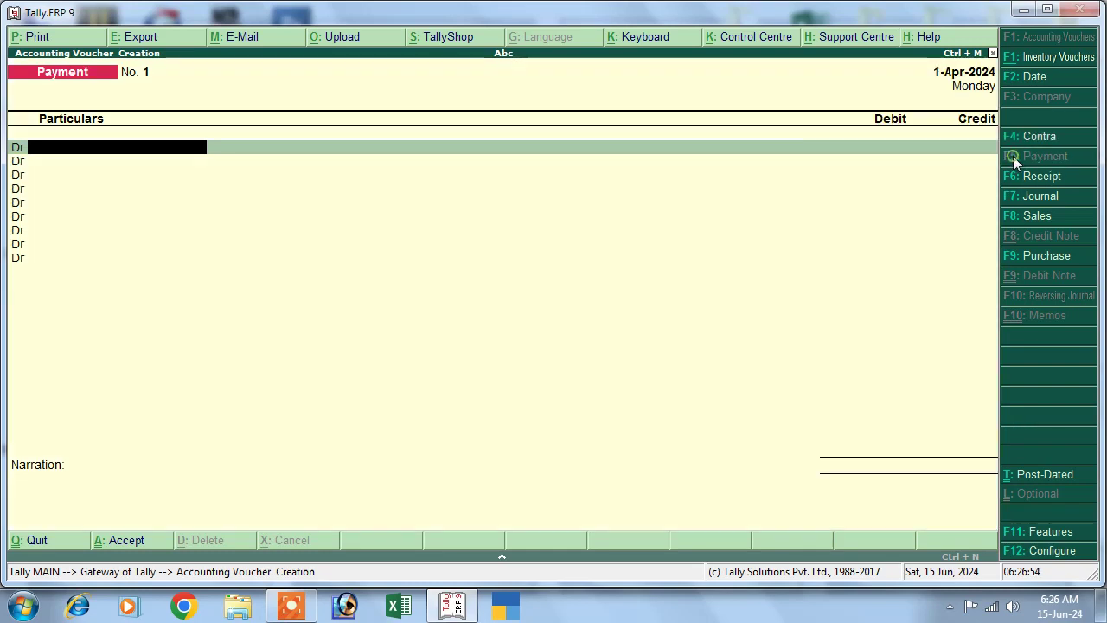
left_click(1011, 177)
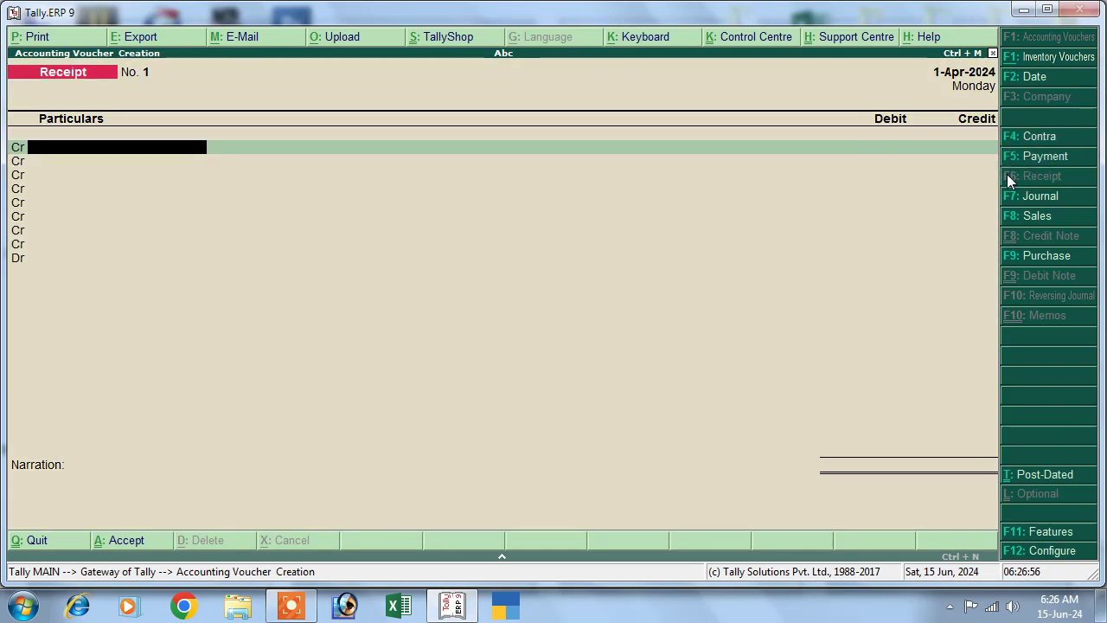
left_click(1010, 141)
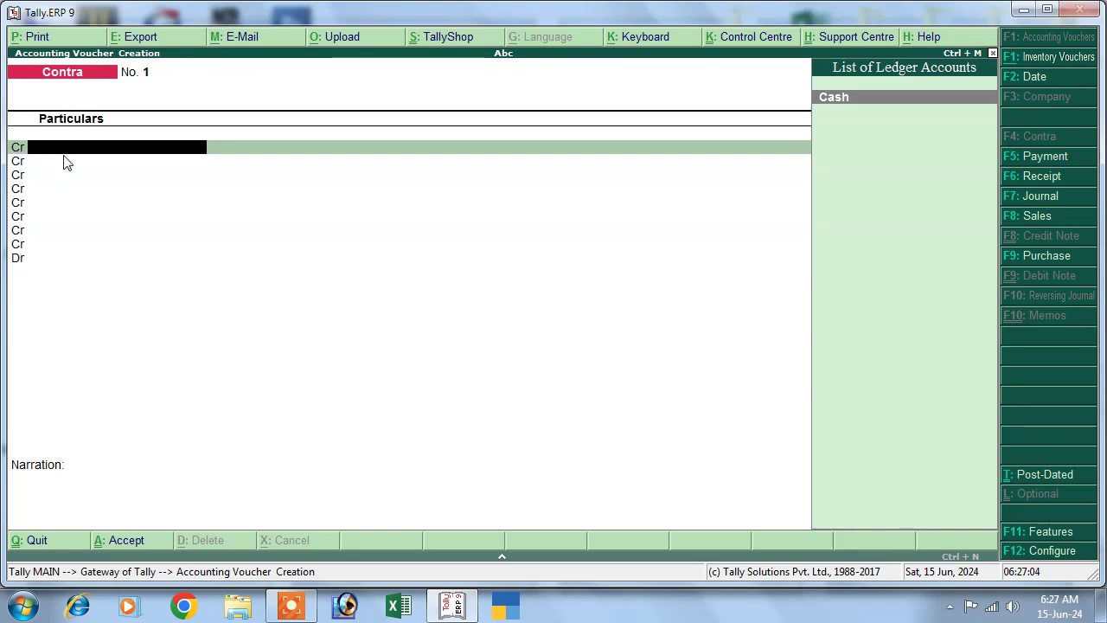
Set "Use Cr/Dr instead of To/By during entry" to No in the Contra voucher configuration and save it
key("F12")
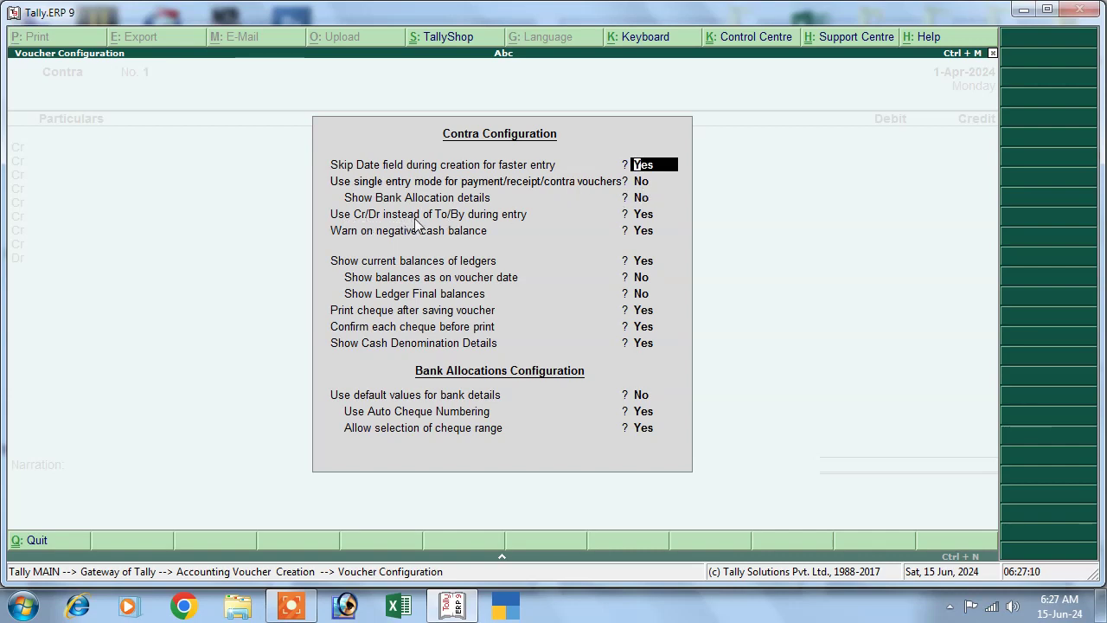
left_click(644, 216)
type("n")
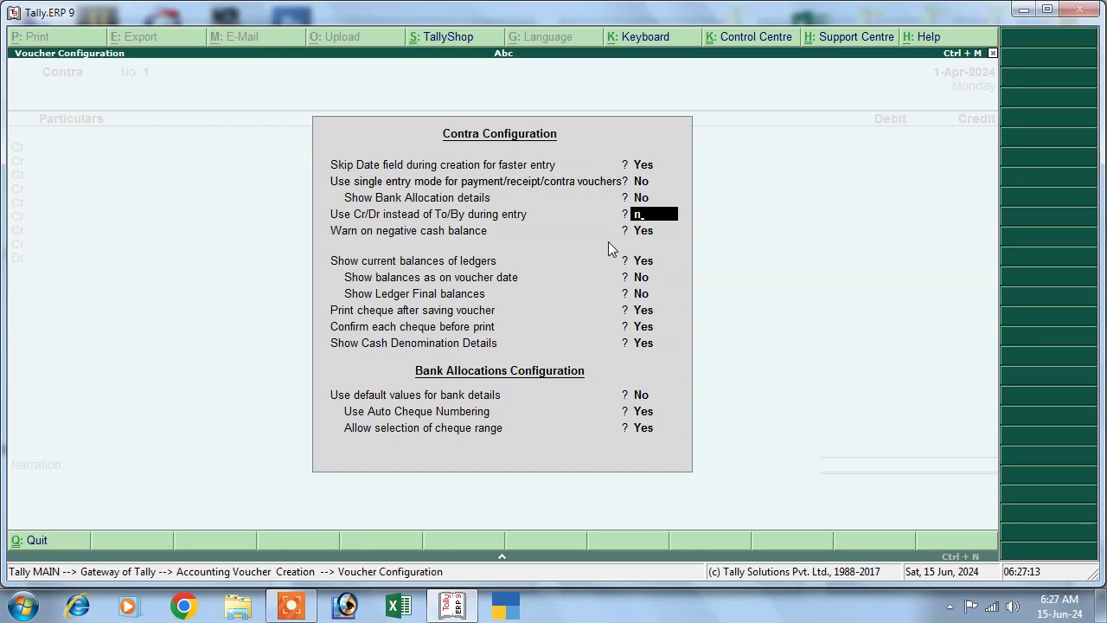
key("Return")
key("Return")
key("Return")
key("Return")
key("Return")
key("Return")
key("Return")
key("Return")
key("Return")
key("Return")
key("Return")
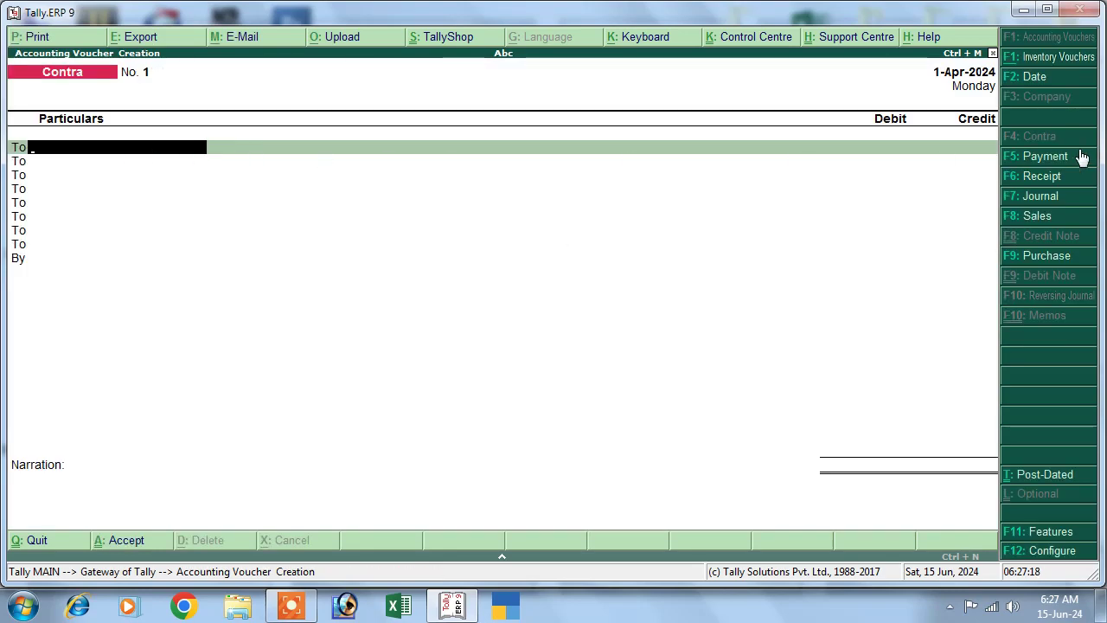
Check the To/By labels on the Payment and Receipt voucher entry screens
left_click(1016, 160)
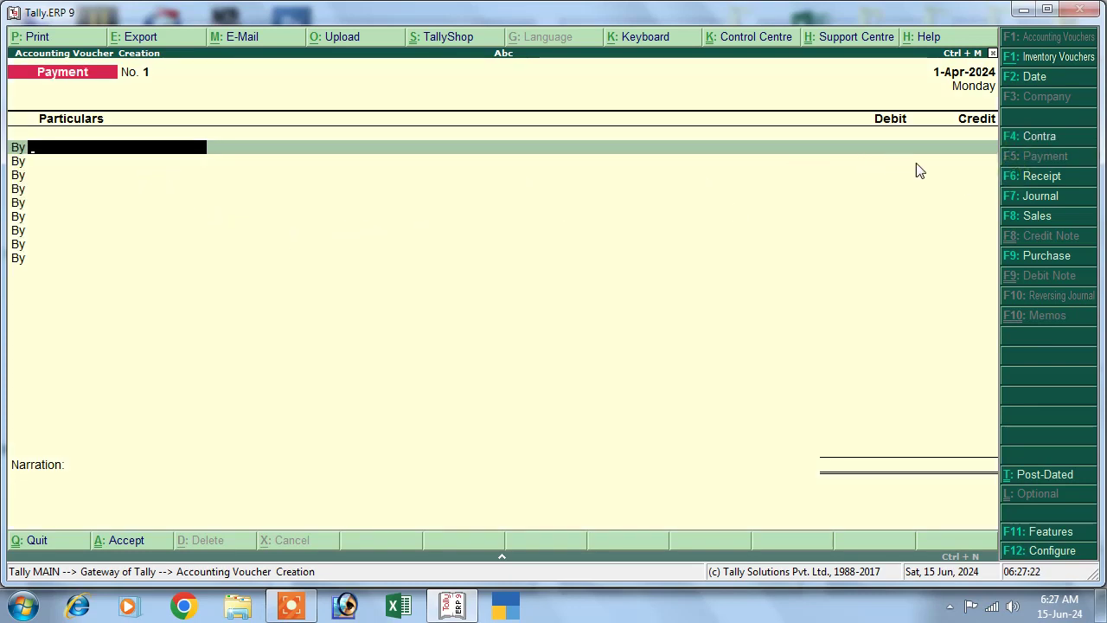
left_click(1012, 175)
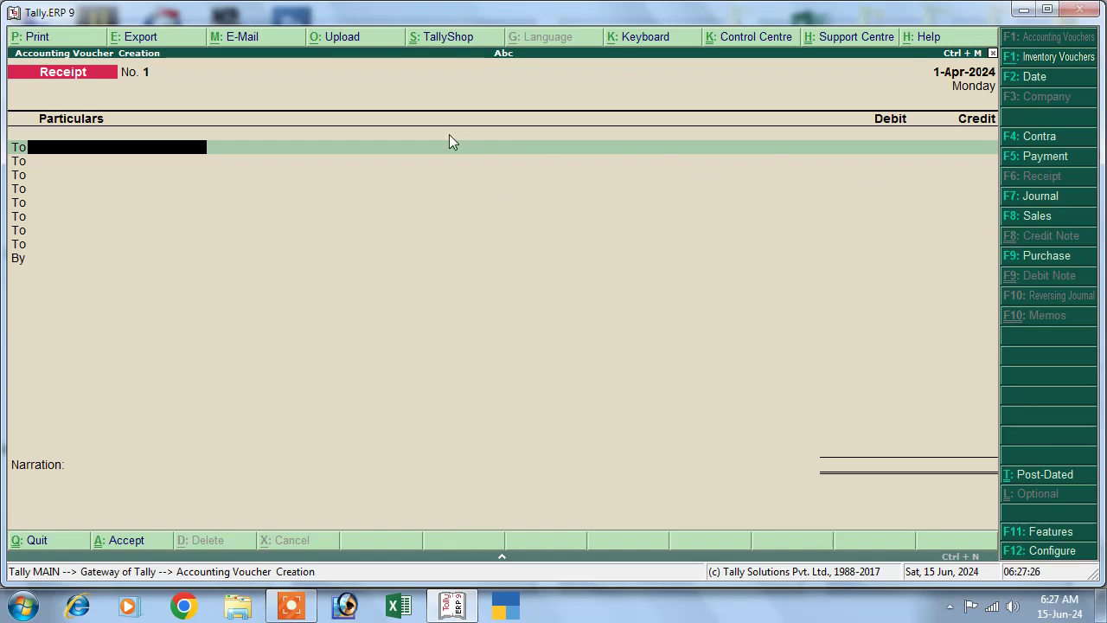
Set "Use Cr/Dr instead of To/By during entry" to Yes in the Receipt voucher configuration and save it
key("F12")
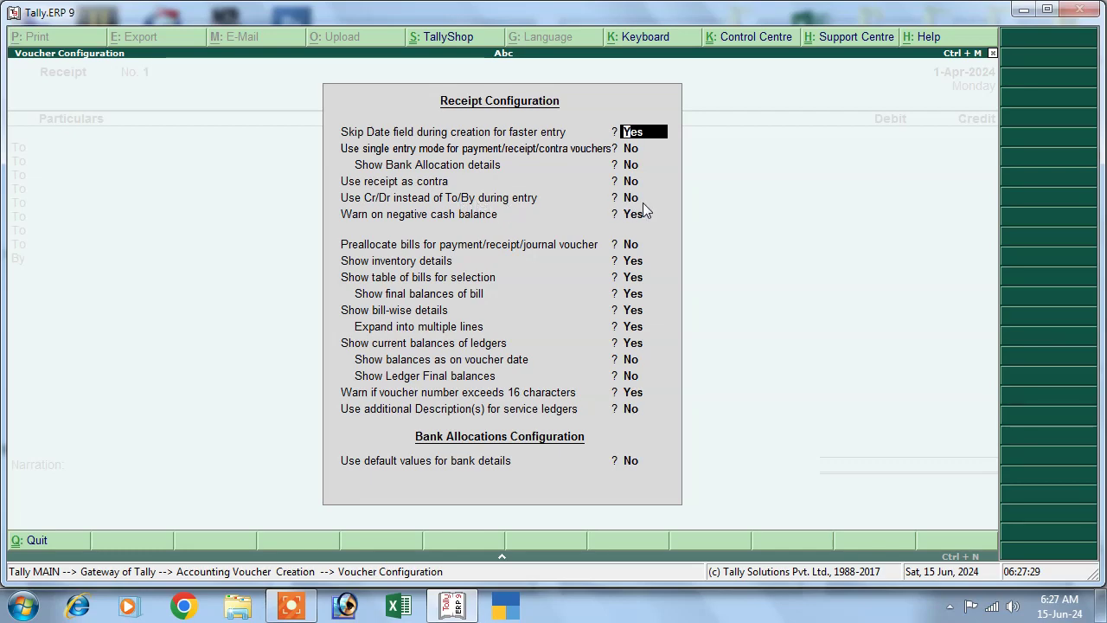
key("Down")
key("Down")
key("Down")
key("Down")
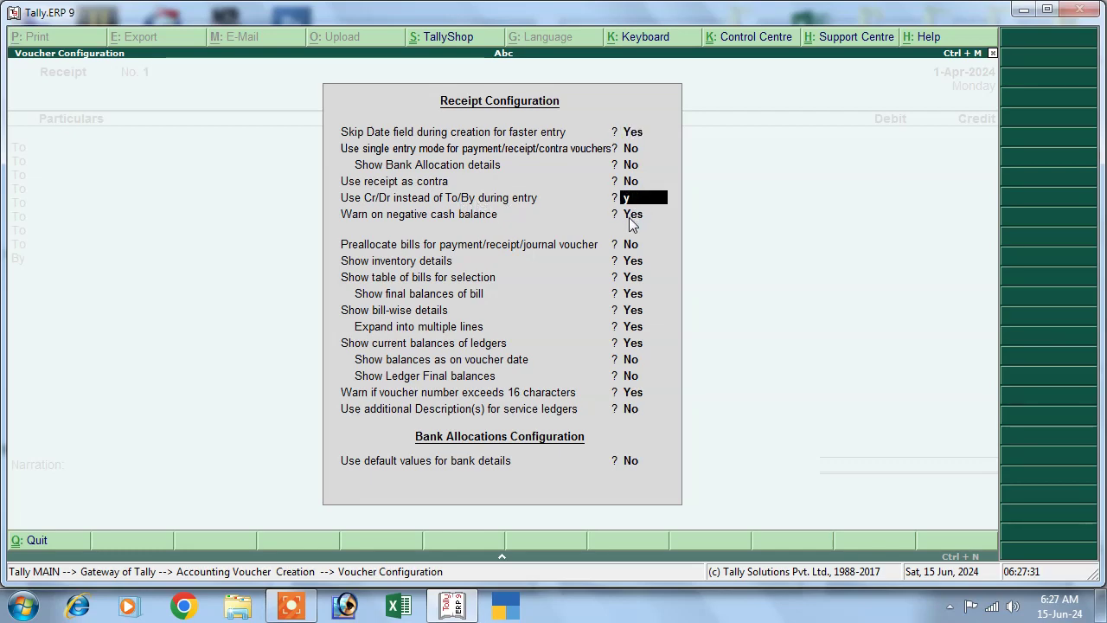
key("Return")
key("Return")
key("Return")
key("Return")
key("Return")
key("Return")
key("Return")
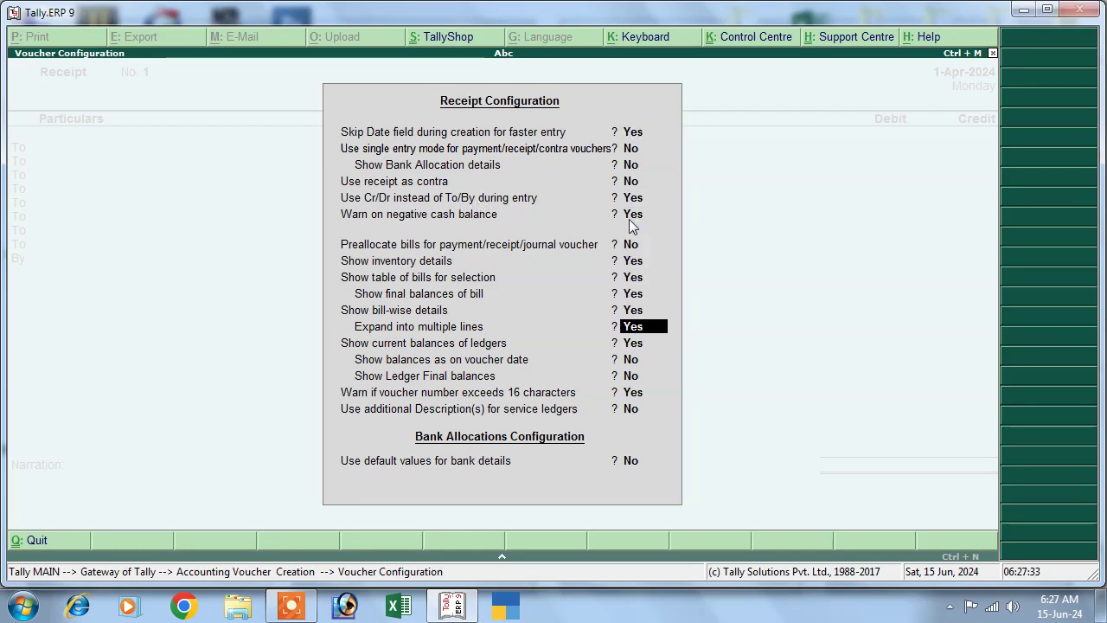
key("Return")
key("Return")
key("Return")
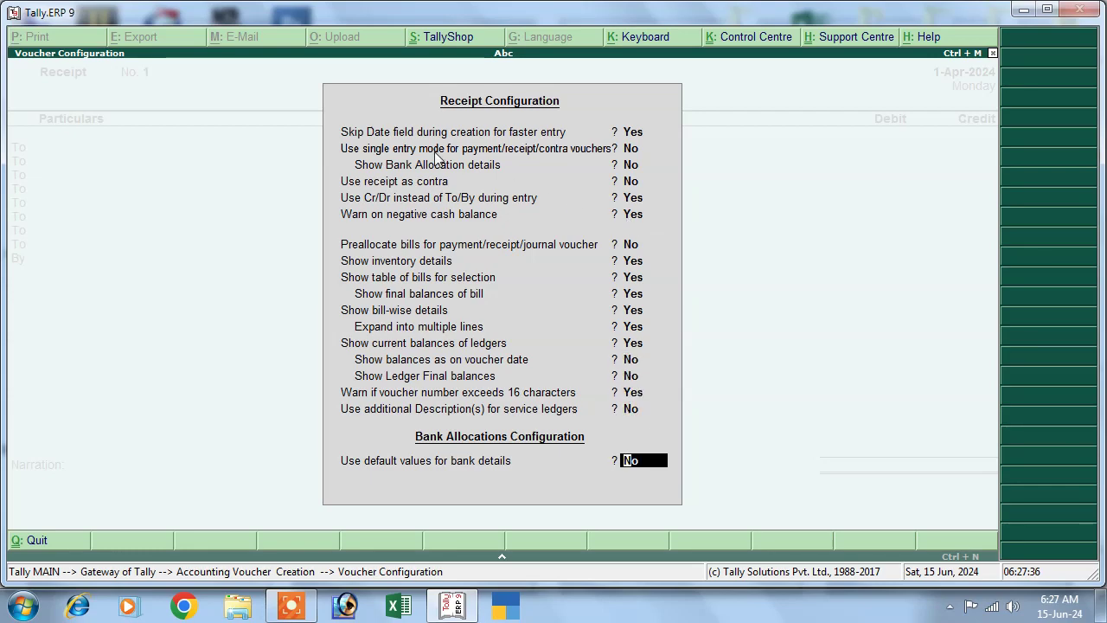
key("Return")
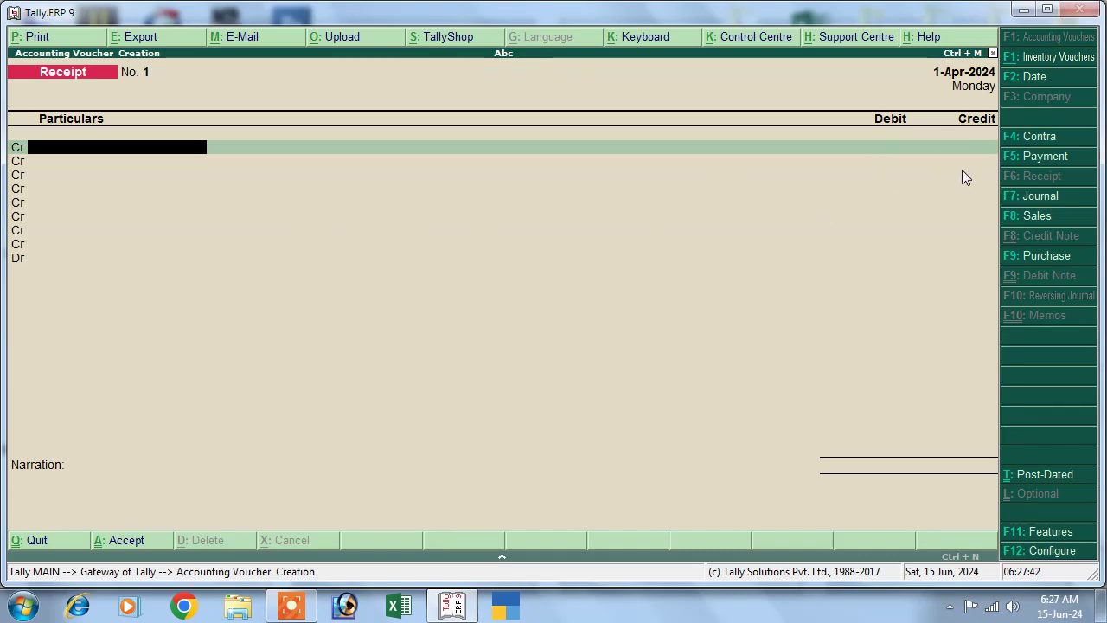
Check the Cr/Dr labels on the Contra, Payment and Receipt voucher entry screens
left_click(1018, 136)
left_click(1012, 157)
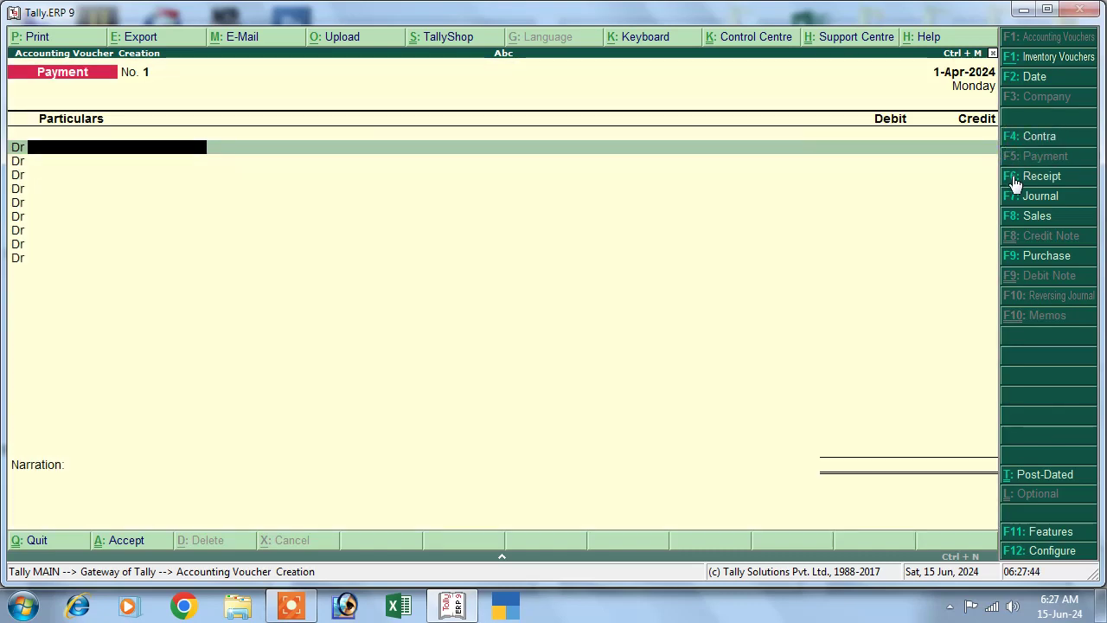
left_click(1014, 185)
Review the single entry mode and Cr/Dr options in the Receipt configuration and accept it without changes
key("F12")
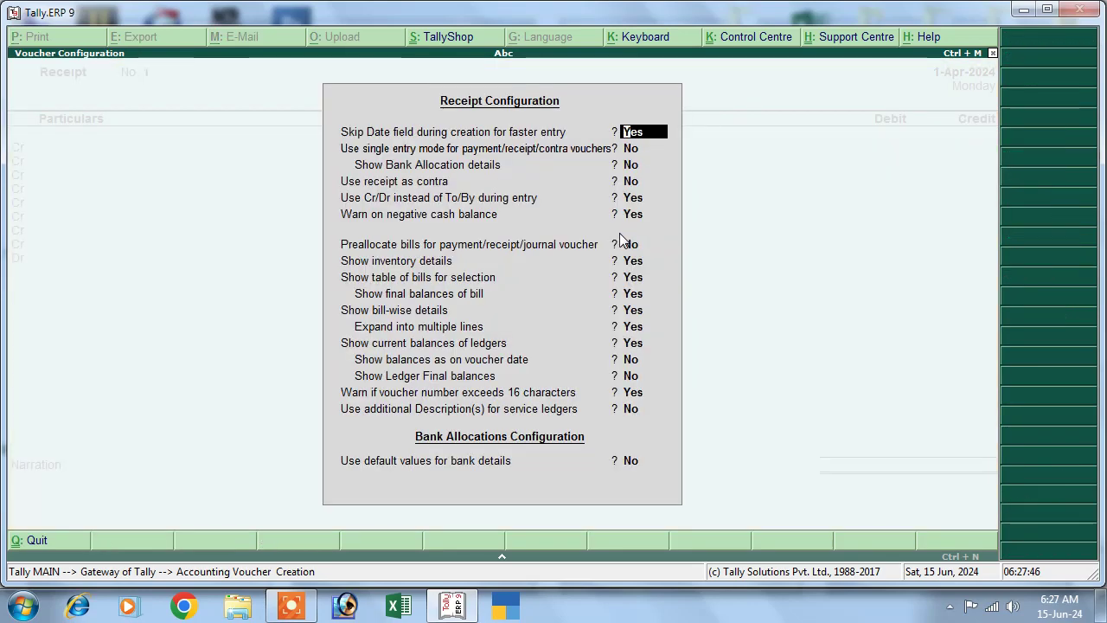
left_click(630, 151)
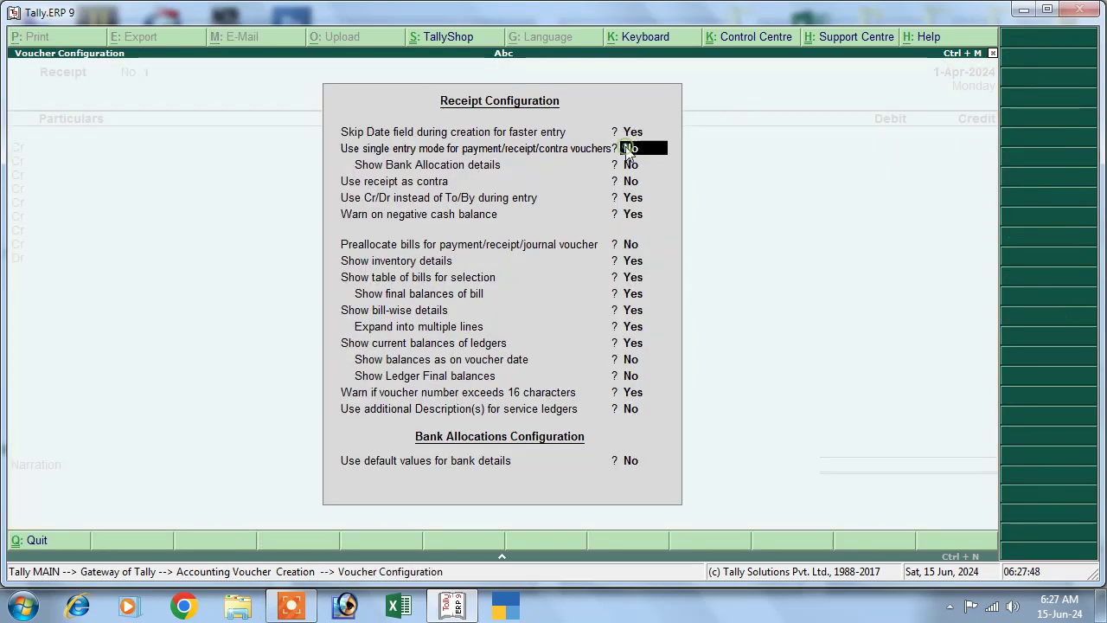
left_click(629, 199)
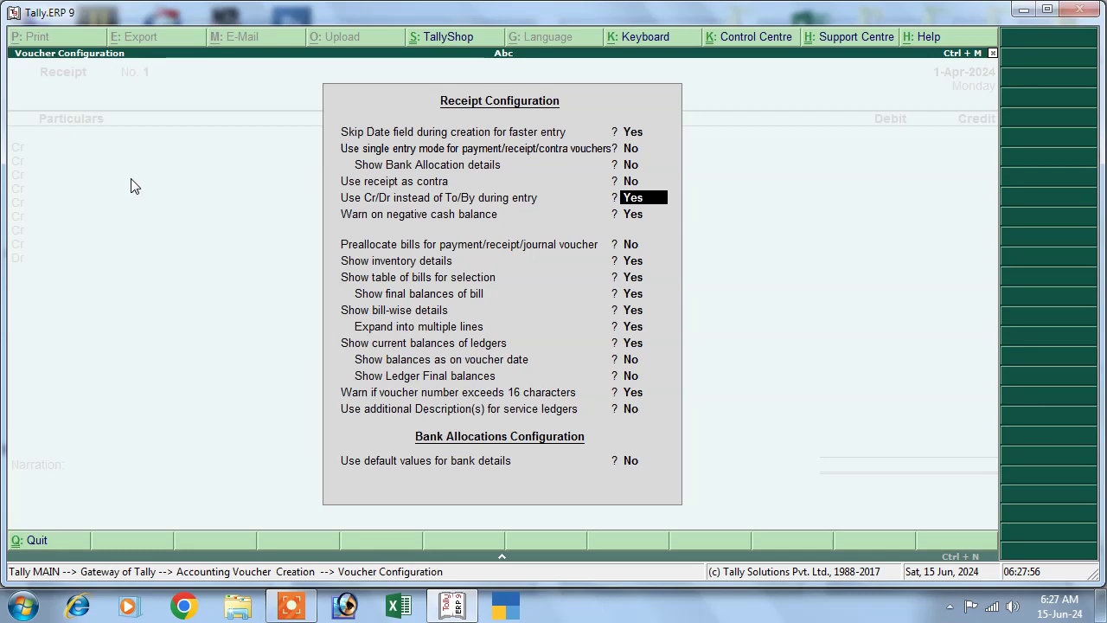
key("ctrl+a")
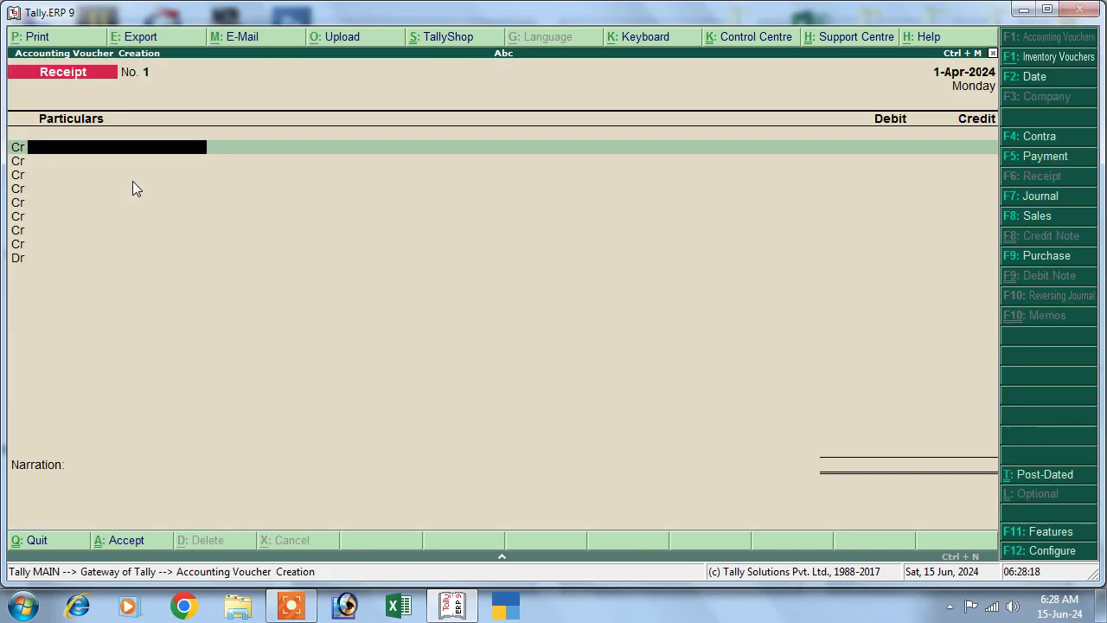
Open a Journal voucher, set "Use Cr/Dr instead of To/By during entry" to No in its configuration and save it
left_click(1030, 196)
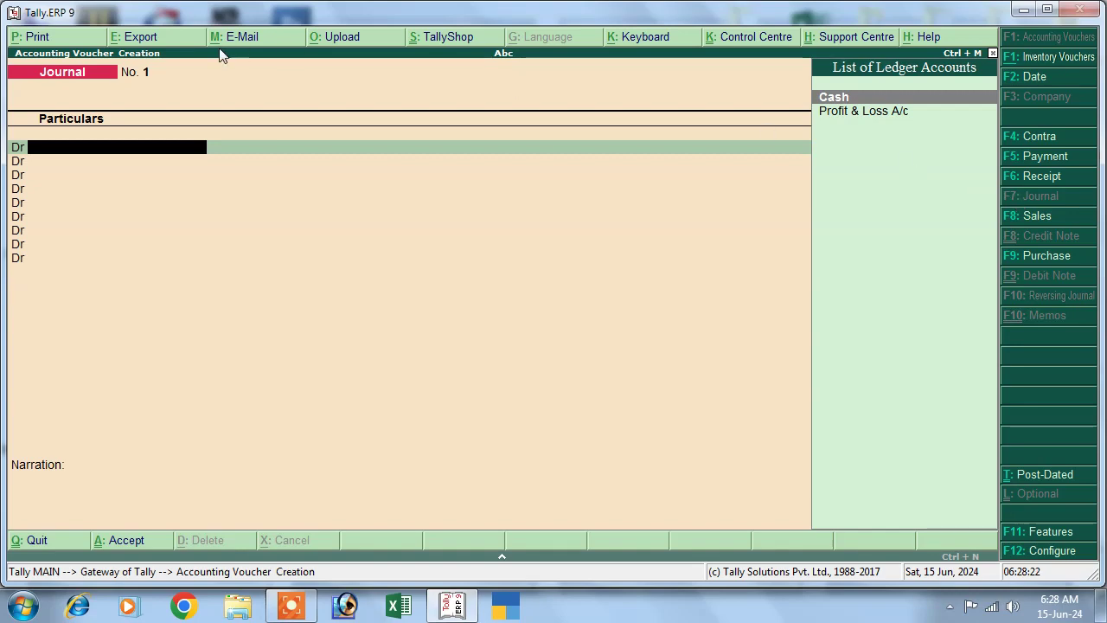
key("F12")
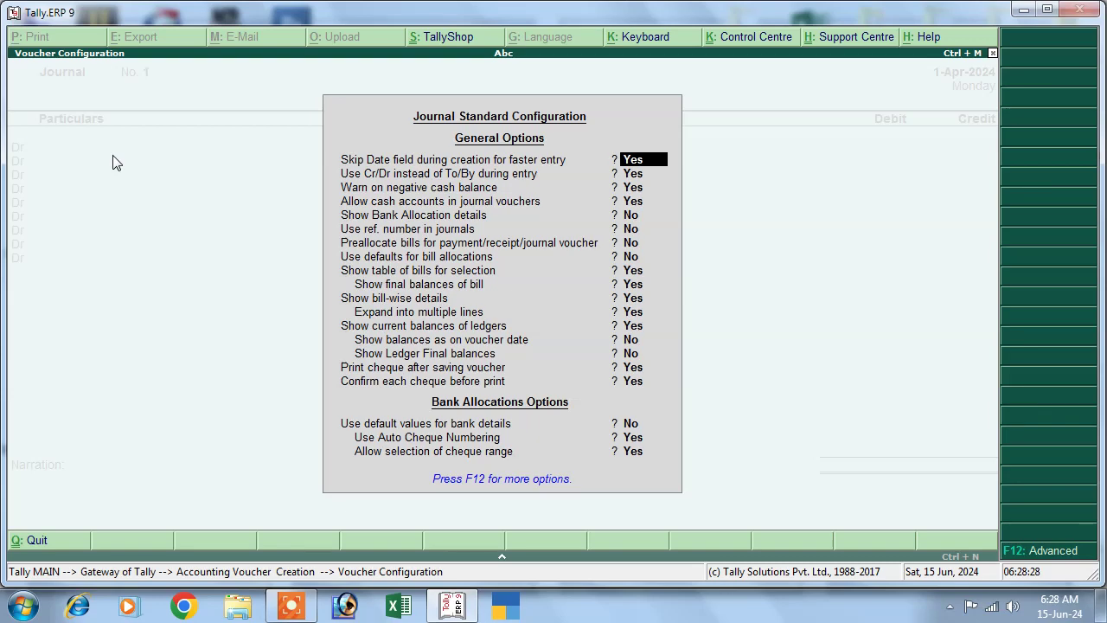
key("Return")
key("n")
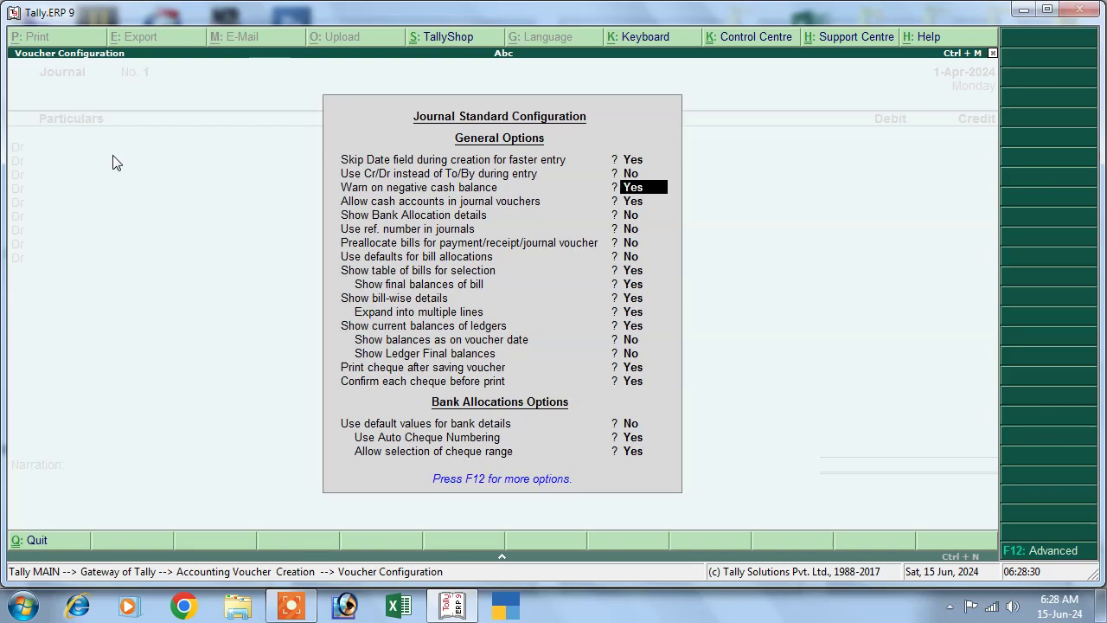
key("Down")
key("Down")
key("Down")
key("Down")
key("Down")
key("Down")
key("Down")
key("Down")
key("Down")
key("Down")
key("Down")
key("Down")
key("Down")
key("Down")
key("Down")
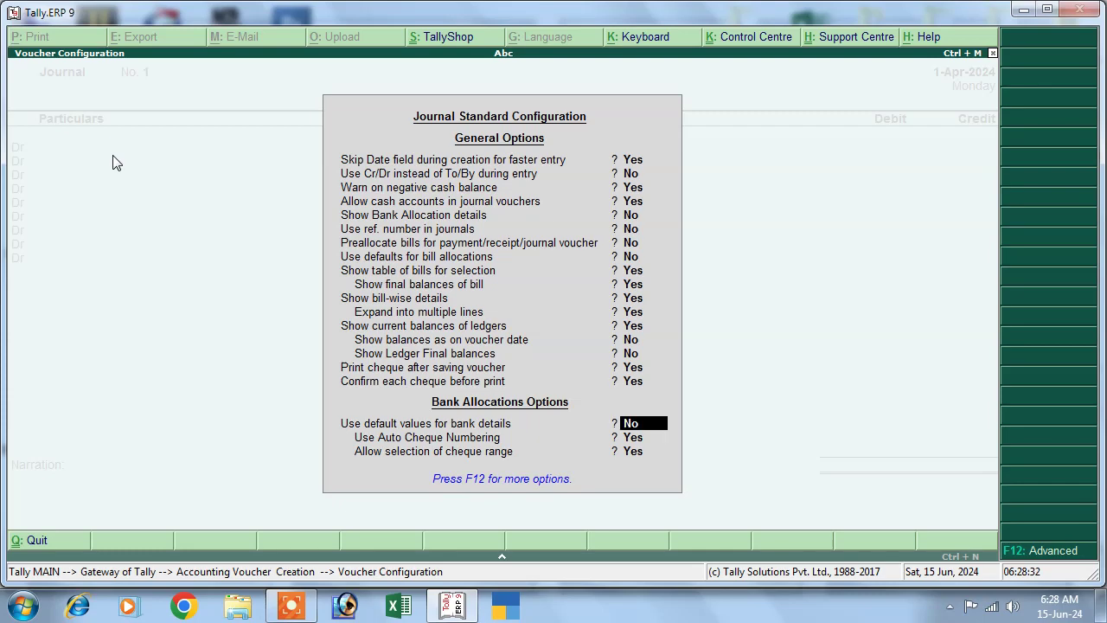
key("Return")
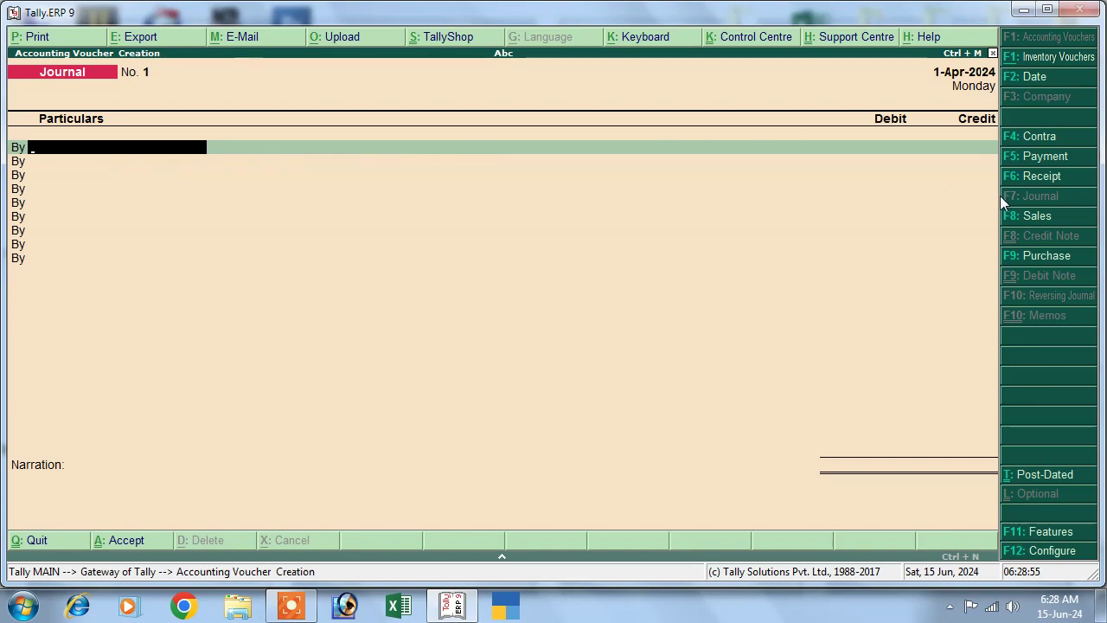
Review the Cr/Dr option in the Journal Standard Configuration and accept the settings without changes
key("F12")
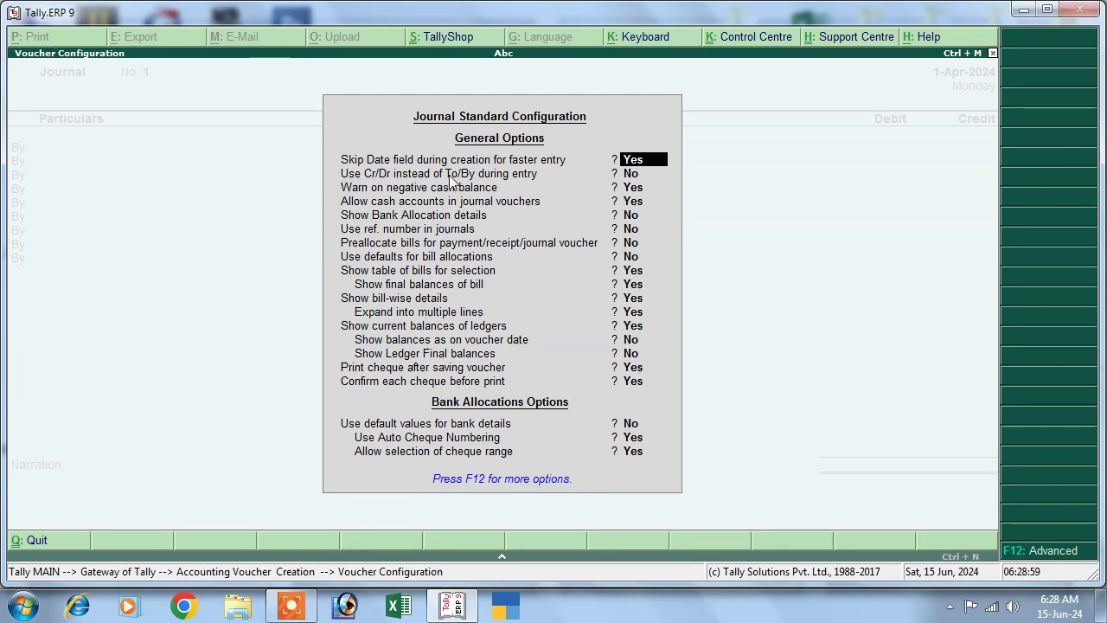
left_click(632, 174)
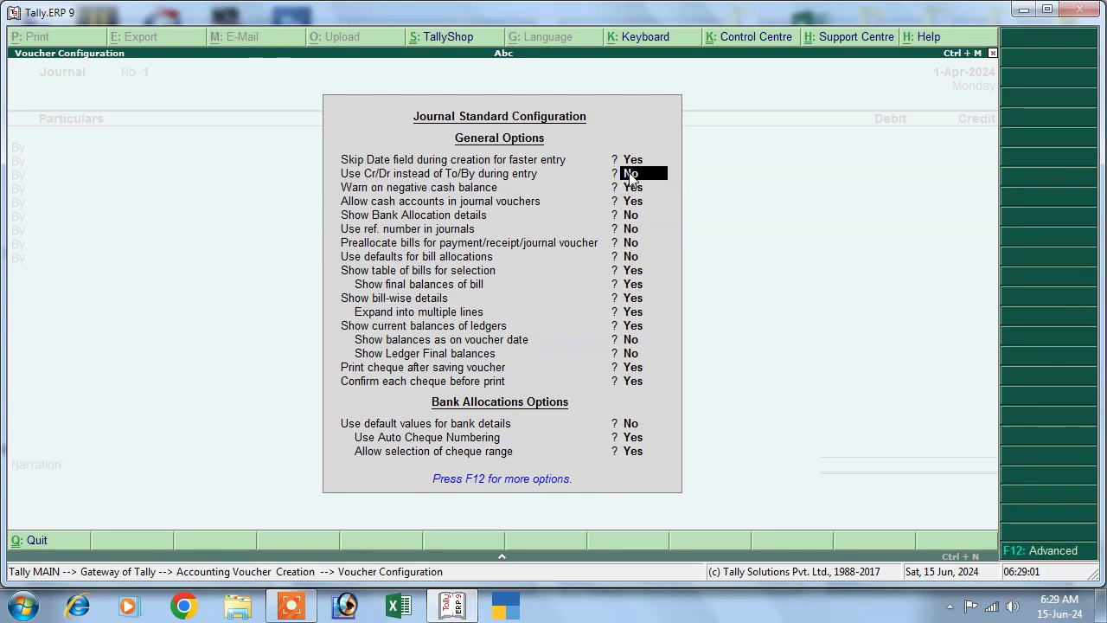
key("Return")
key("Return")
key("Return")
key("Return")
key("Return")
key("Return")
key("Return")
key("Return")
key("Return")
key("Return")
key("Return")
key("Return")
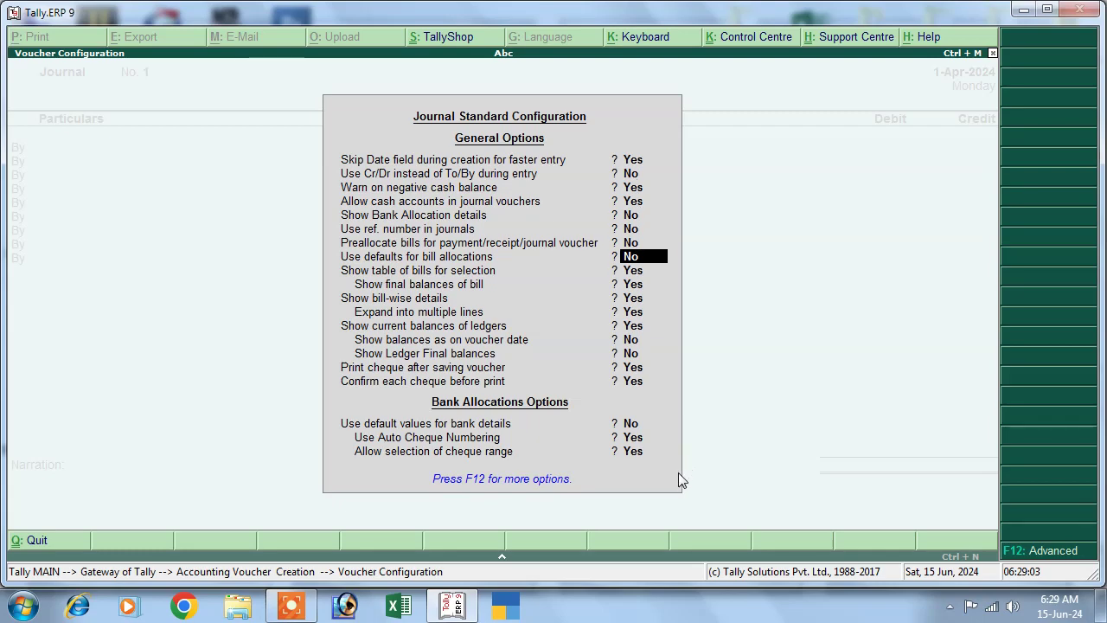
key("Return")
key("Return")
key("Return")
key("Return")
key("Return")
key("Return")
key("Return")
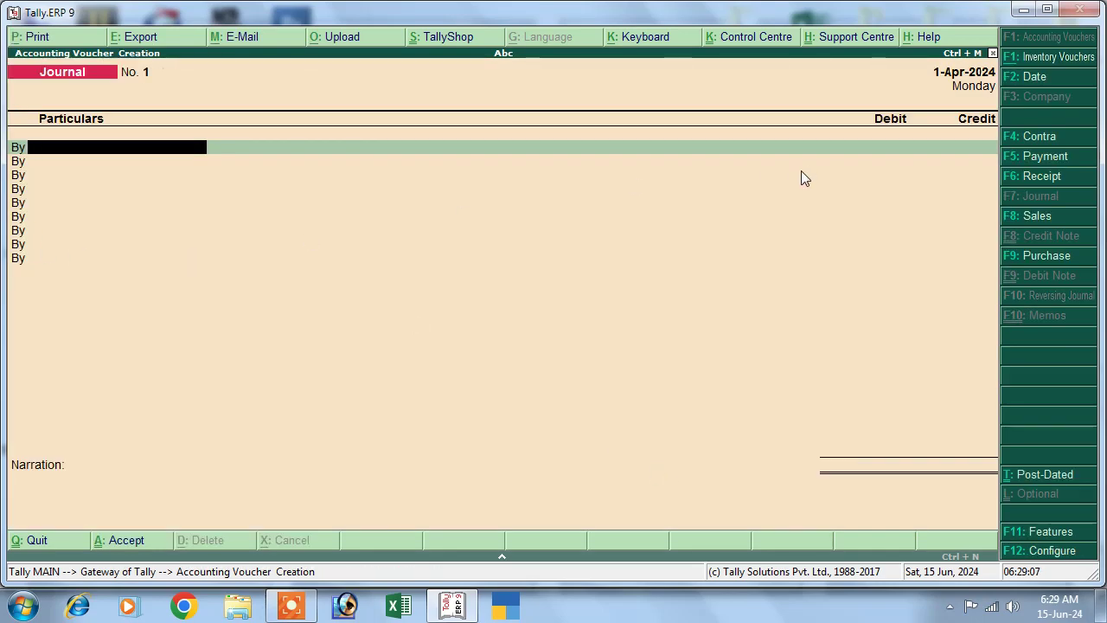
Set "Use Cr/Dr instead of To/By during entry" back to Yes in the Journal Standard Configuration
key("F12")
key("Return")
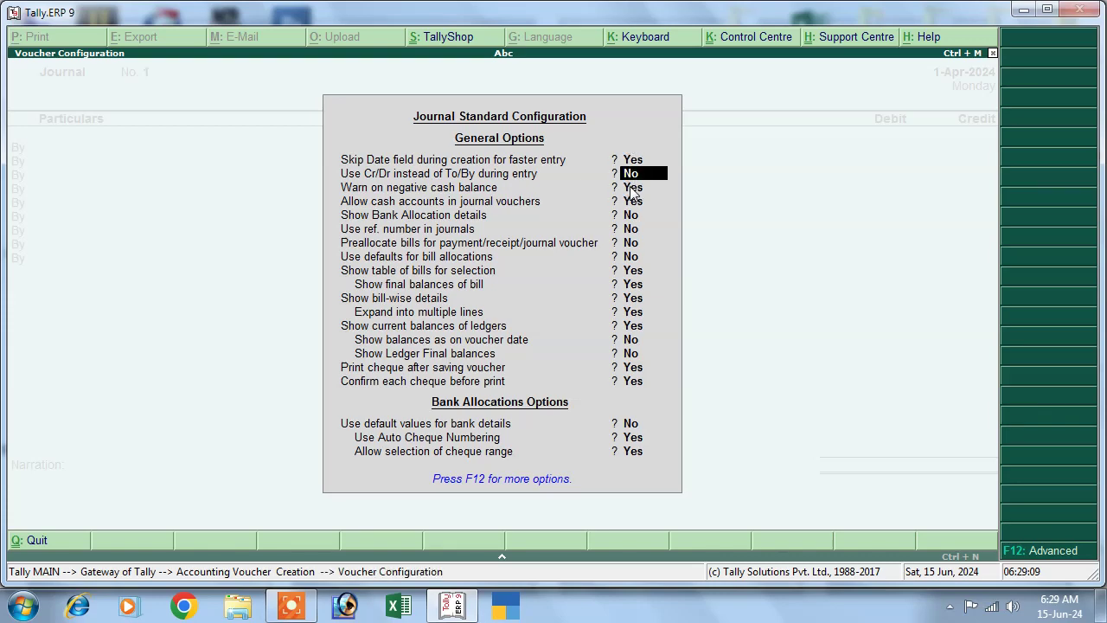
type("y")
key("Return")
key("Return")
key("Return")
key("Return")
key("Return")
key("Return")
key("Return")
key("Return")
key("Return")
key("Return")
key("Return")
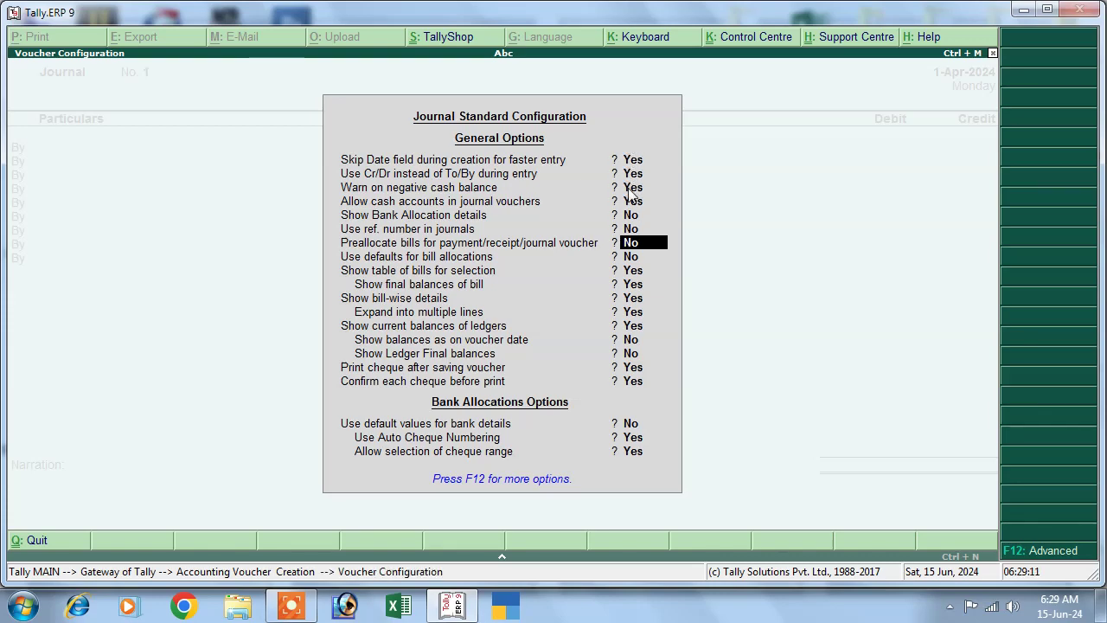
key("Return")
key("Return")
key("Return")
key("Return")
key("Return")
key("Return")
key("Return")
key("Return")
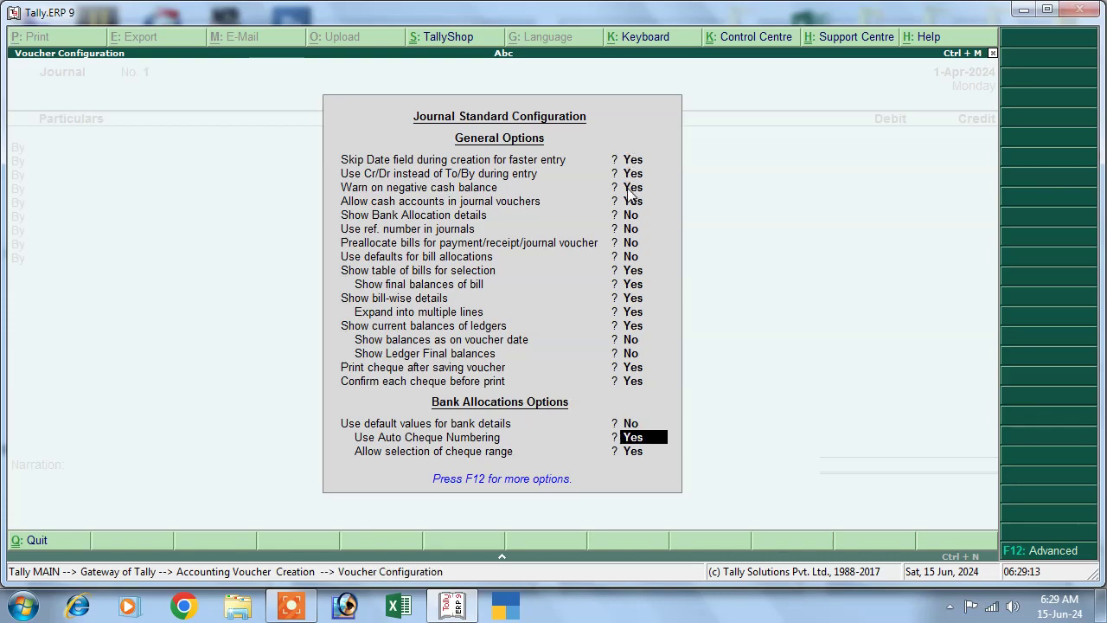